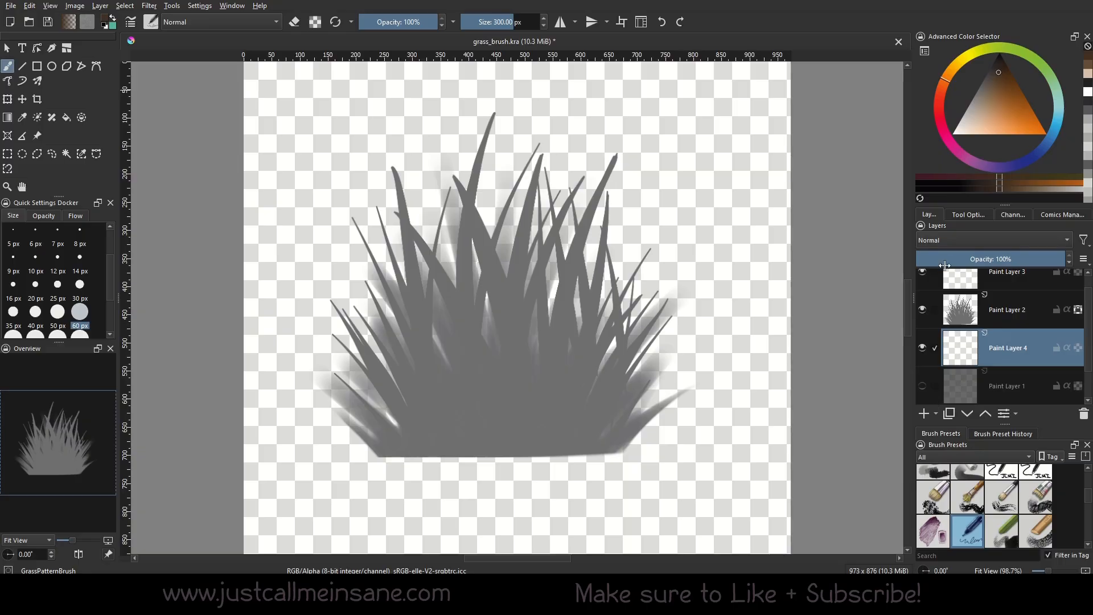
# Fill Paint Layer 4 with white as a solid background behind the grass
pyautogui.click(949, 136)
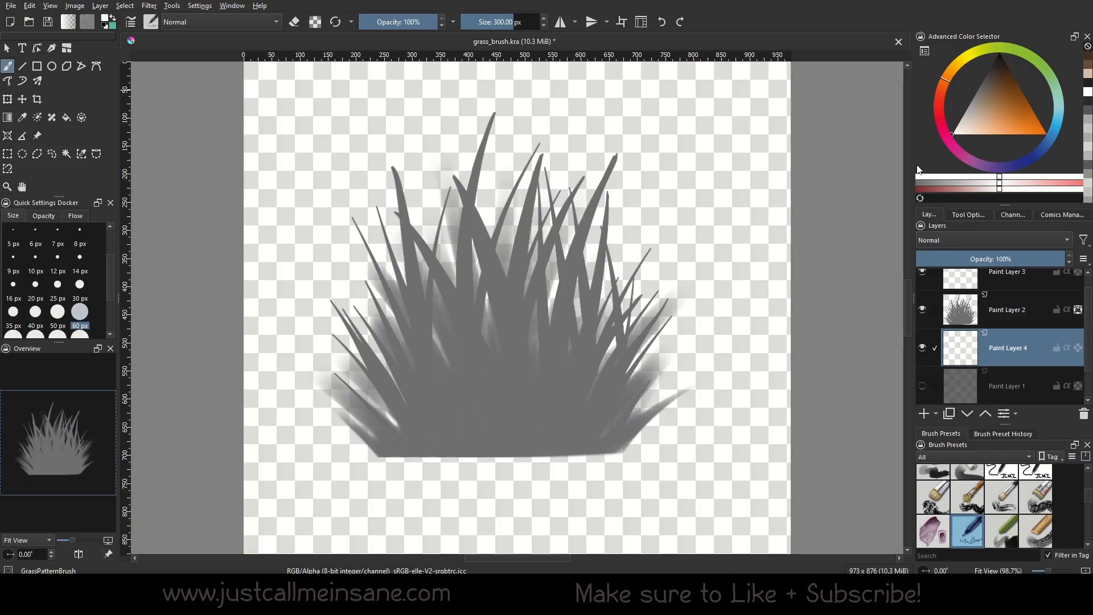
pyautogui.click(66, 117)
pyautogui.click(703, 135)
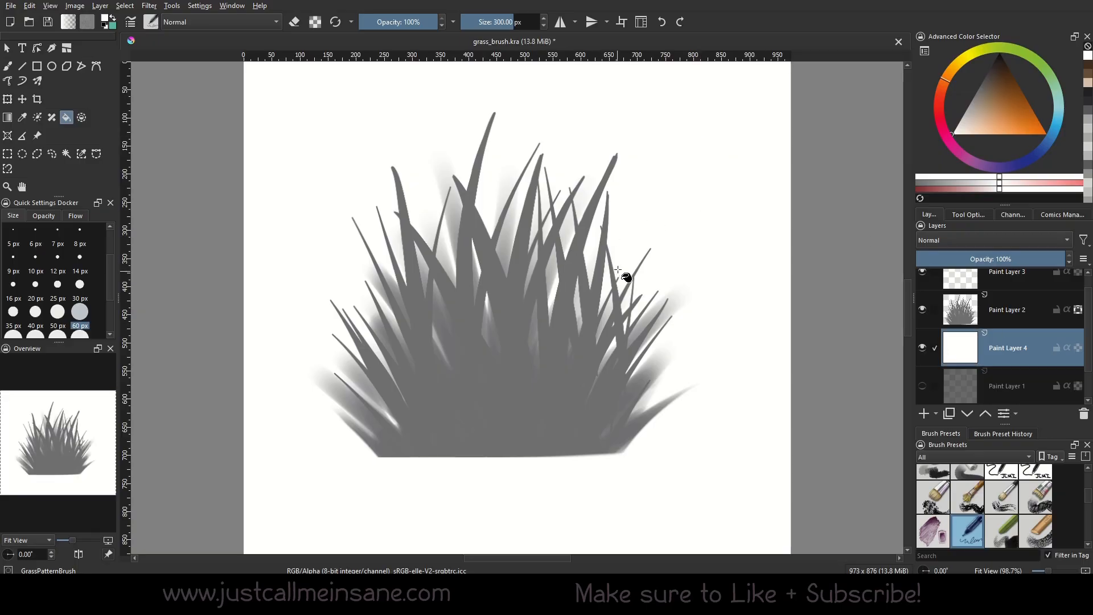
pyautogui.click(1033, 315)
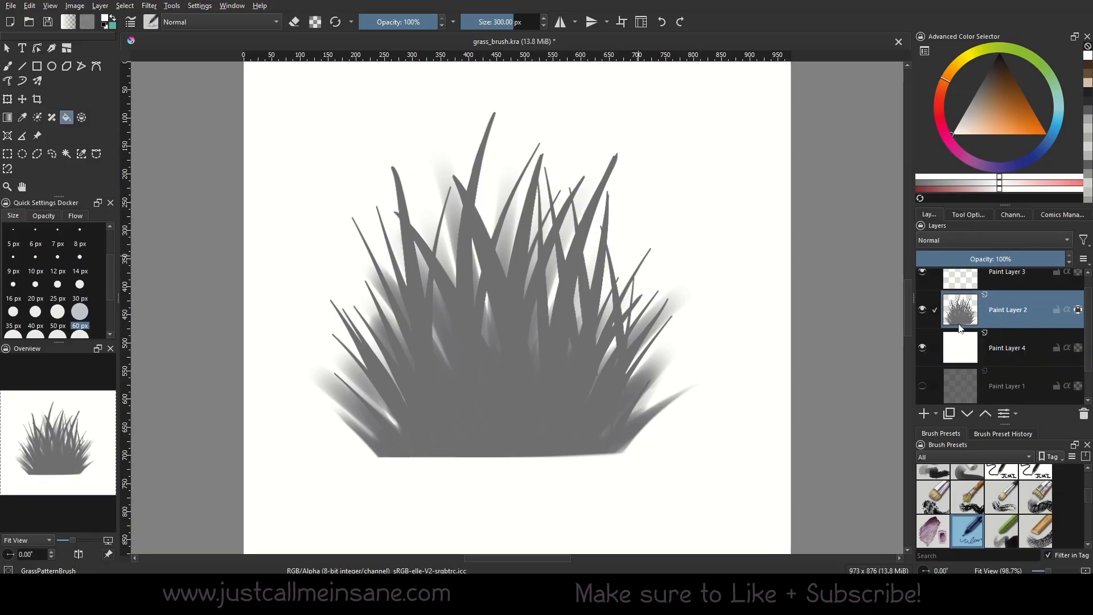
pyautogui.click(974, 345)
pyautogui.scroll(-1, 71, 525)
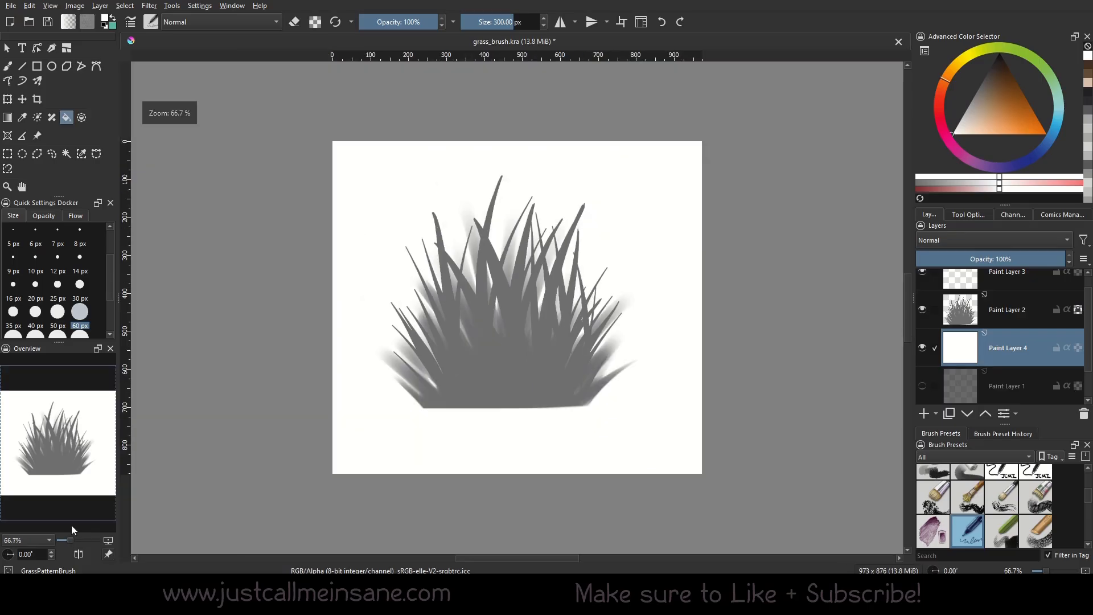
# Hand-letter GRASS 02 in black above the grass on Paint Layer 4, using the Custom Ink New brush at 30 px
pyautogui.press('b')
pyautogui.moveTo(1008, 78); pyautogui.dragTo(998, 54)
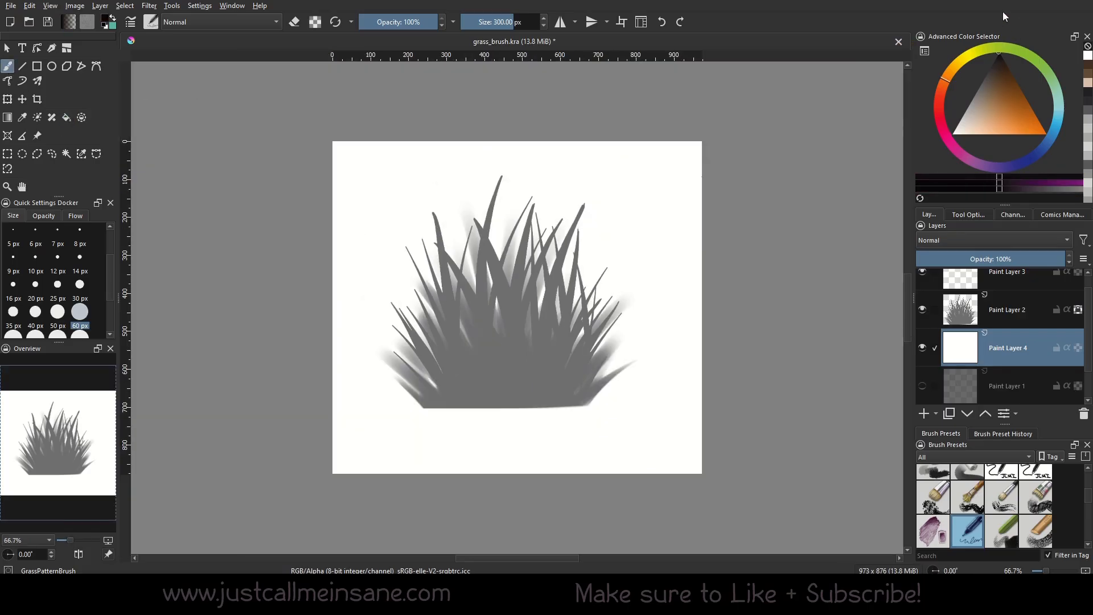
pyautogui.rightClick(586, 188)
pyautogui.click(635, 189)
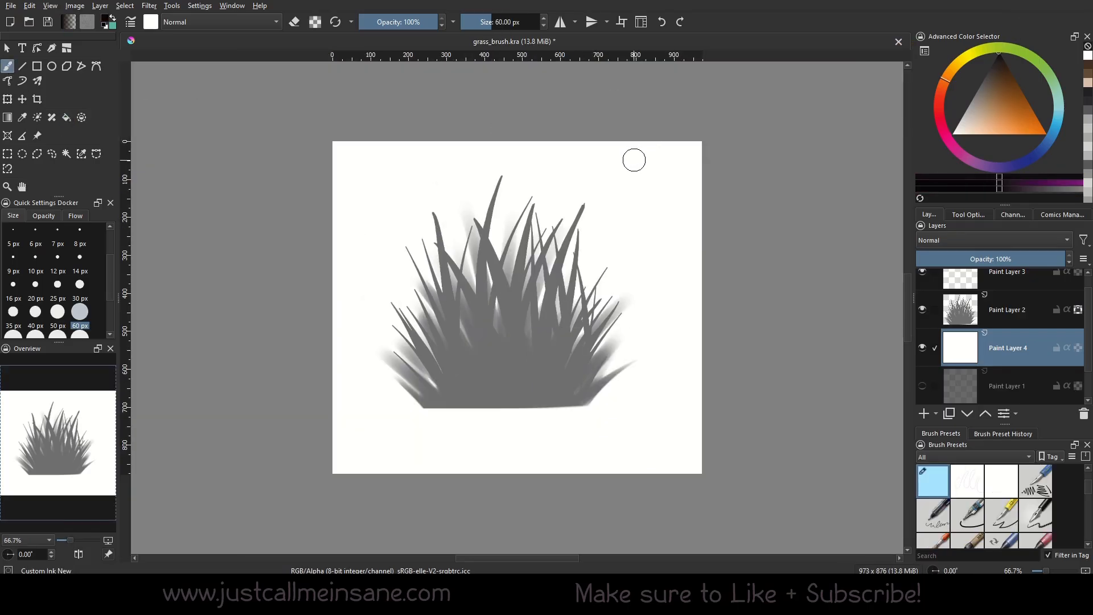
pyautogui.moveTo(634, 161); pyautogui.dragTo(634, 161)
pyautogui.click(661, 22)
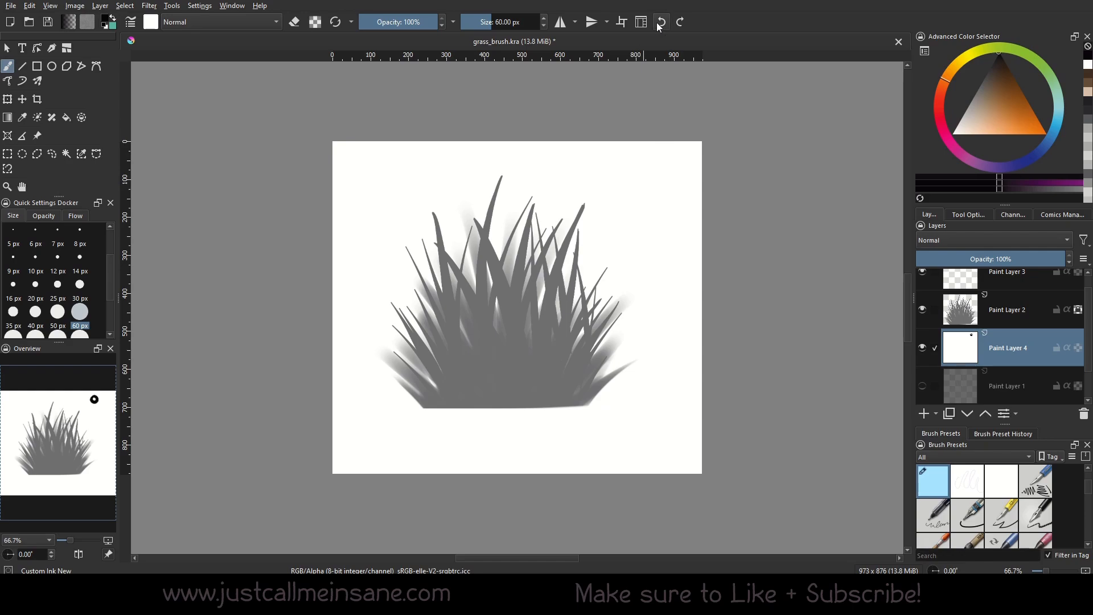
pyautogui.click(74, 311)
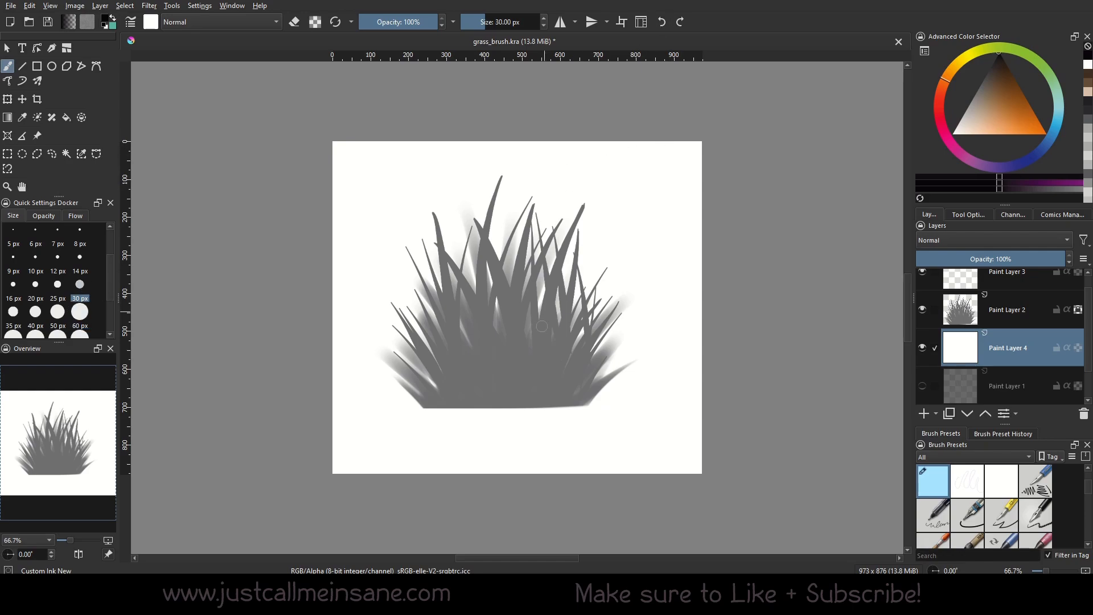
pyautogui.moveTo(561, 152)
pyautogui.mouseDown()
pyautogui.moveTo(555, 171)
pyautogui.moveTo(567, 171)
pyautogui.mouseUp()
pyautogui.moveTo(568, 154); pyautogui.dragTo(581, 170)
pyautogui.moveTo(591, 154)
pyautogui.mouseDown()
pyautogui.moveTo(587, 171)
pyautogui.moveTo(601, 172)
pyautogui.mouseUp()
pyautogui.moveTo(588, 165)
pyautogui.mouseDown()
pyautogui.moveTo(621, 171)
pyautogui.moveTo(658, 153)
pyautogui.moveTo(691, 172)
pyautogui.mouseUp()
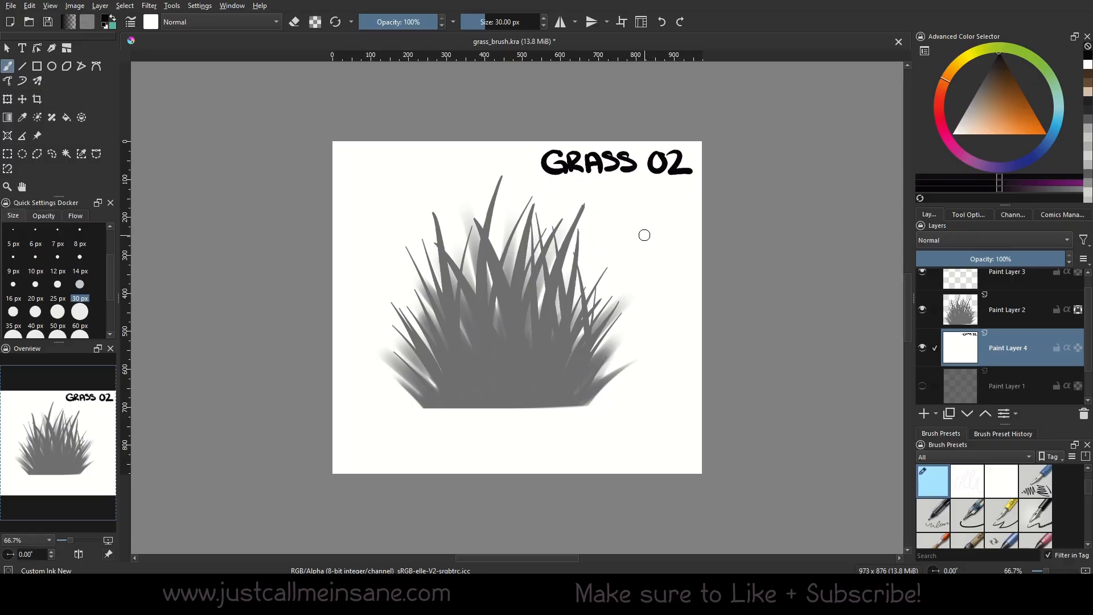
# Save the document, and save a copy as the JPEG image grass_brush.jpg at 100% quality
pyautogui.click(12, 5)
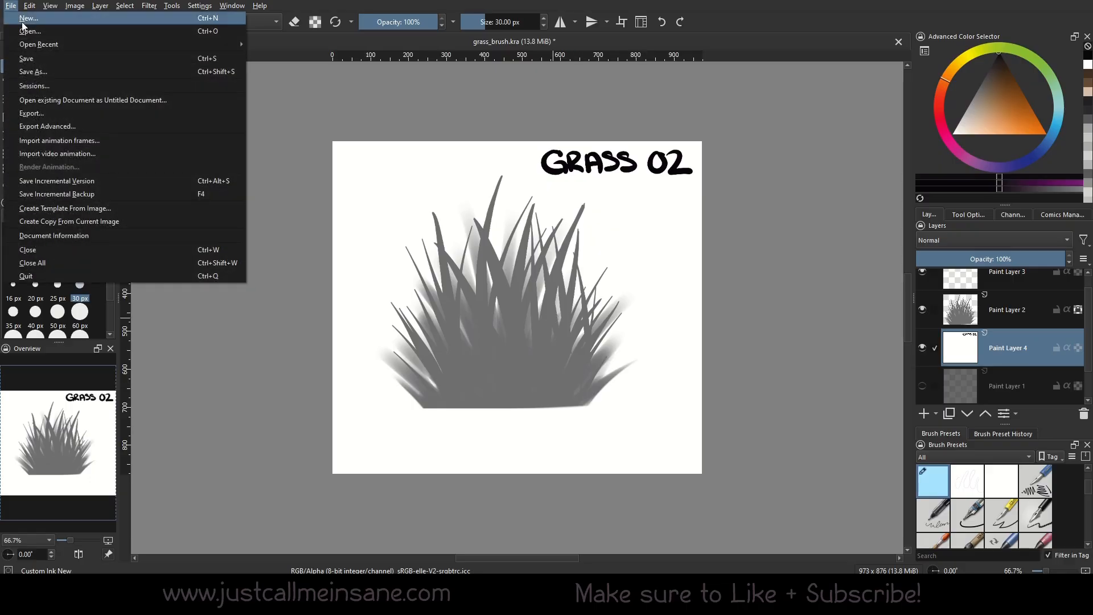
pyautogui.click(32, 60)
pyautogui.moveTo(975, 337)
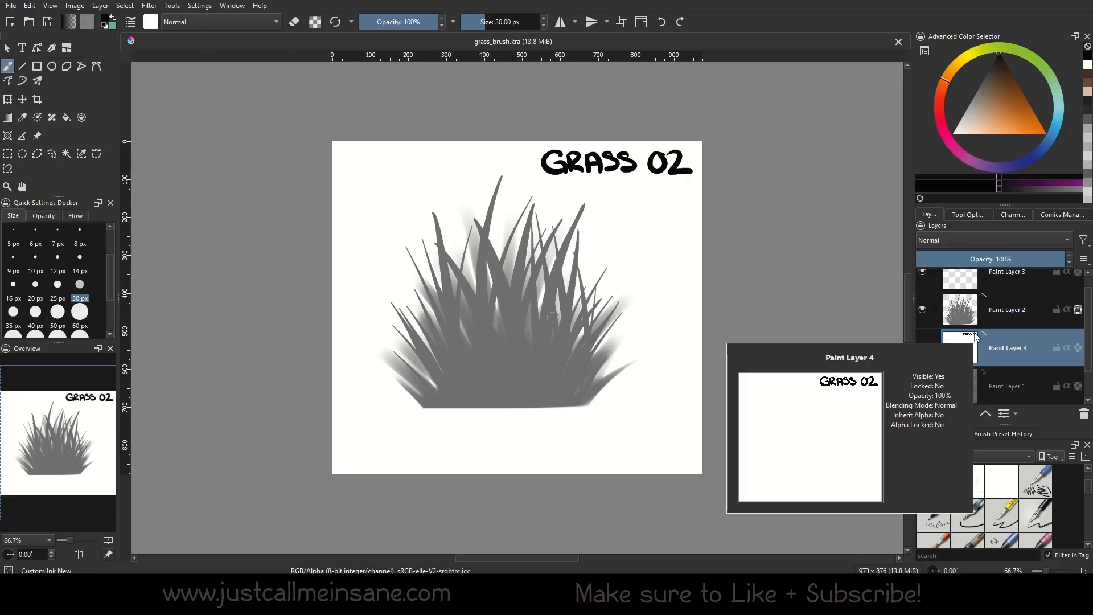
pyautogui.click(11, 5)
pyautogui.click(39, 70)
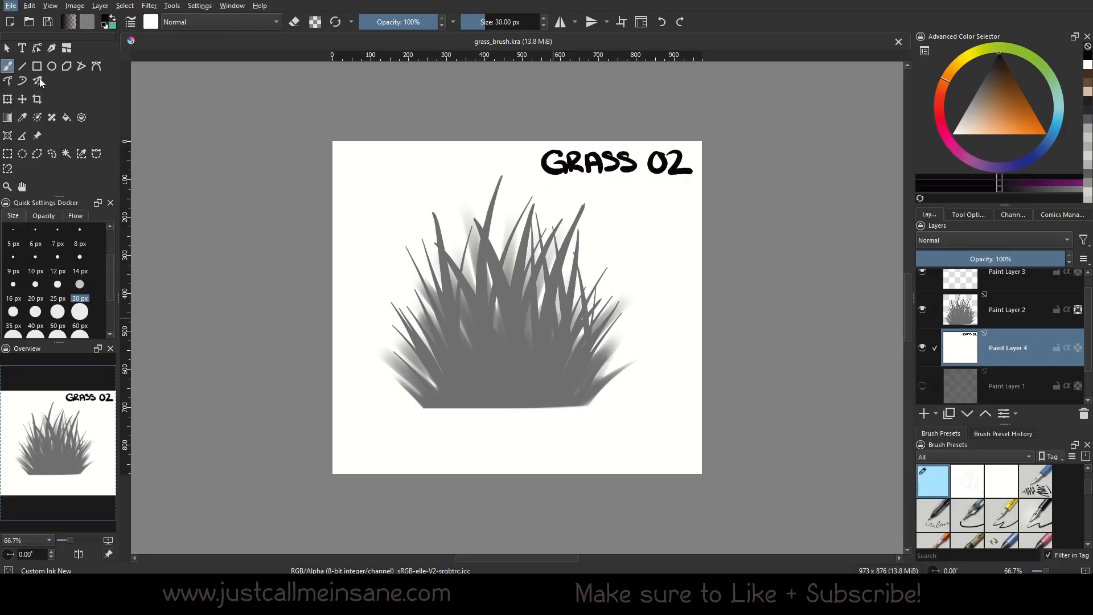
pyautogui.click(310, 506)
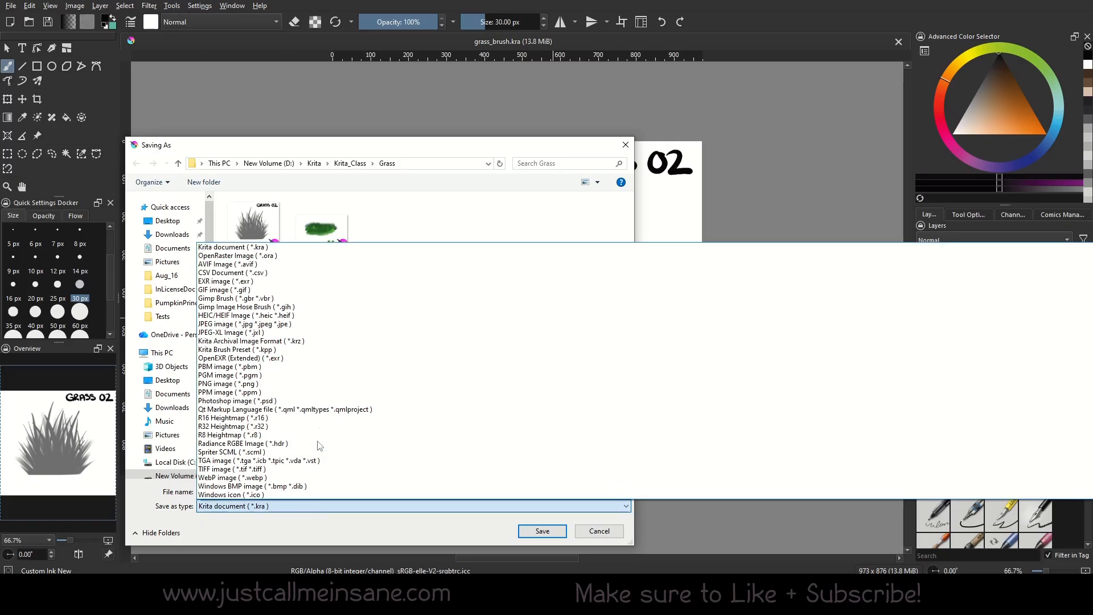
pyautogui.click(306, 324)
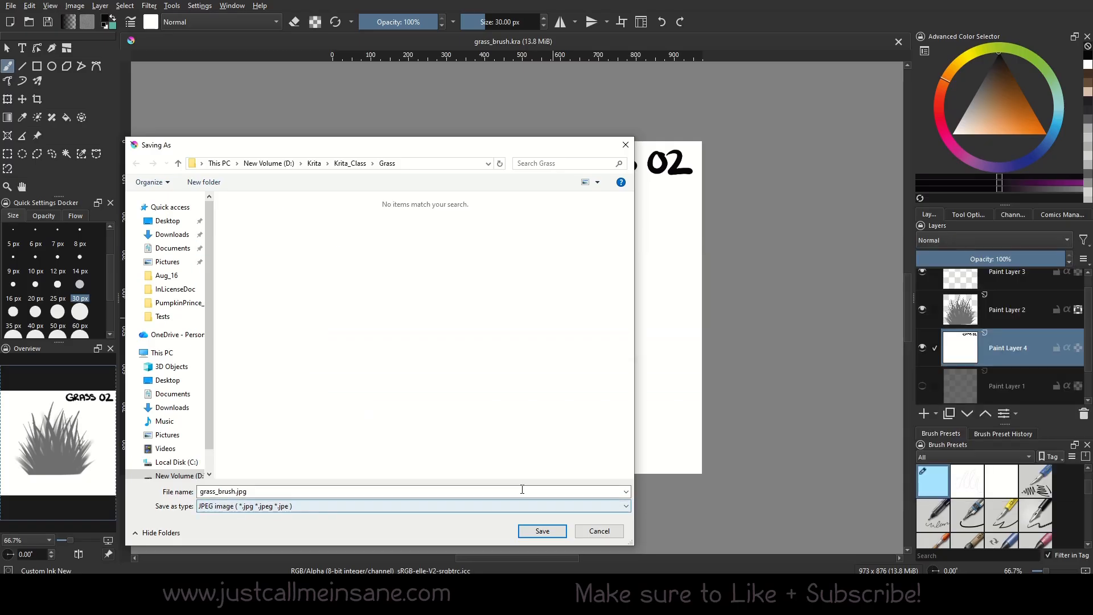
pyautogui.click(543, 531)
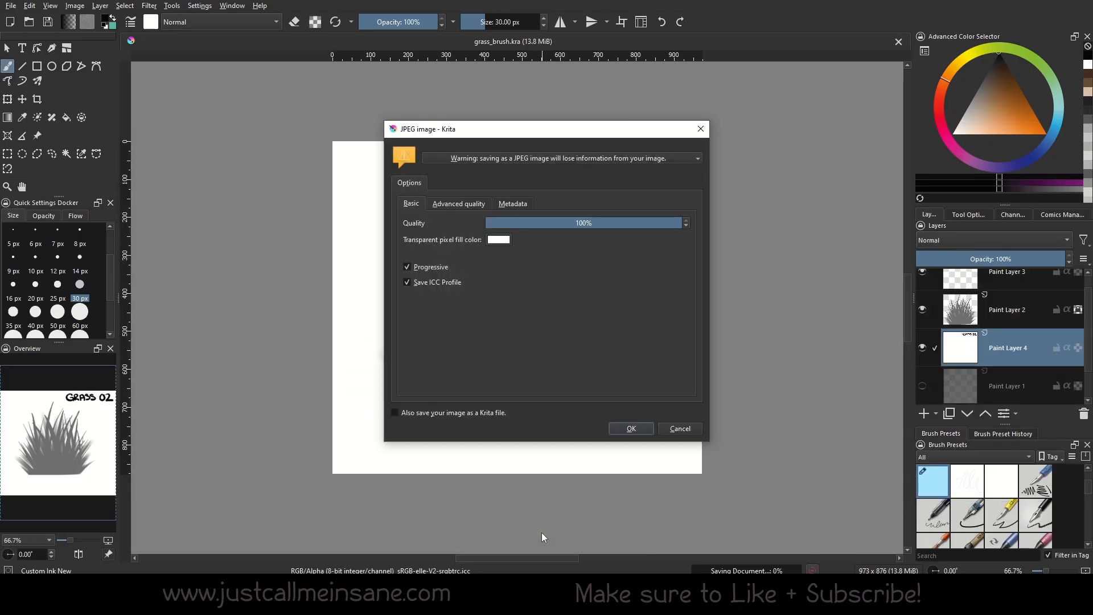
pyautogui.click(642, 431)
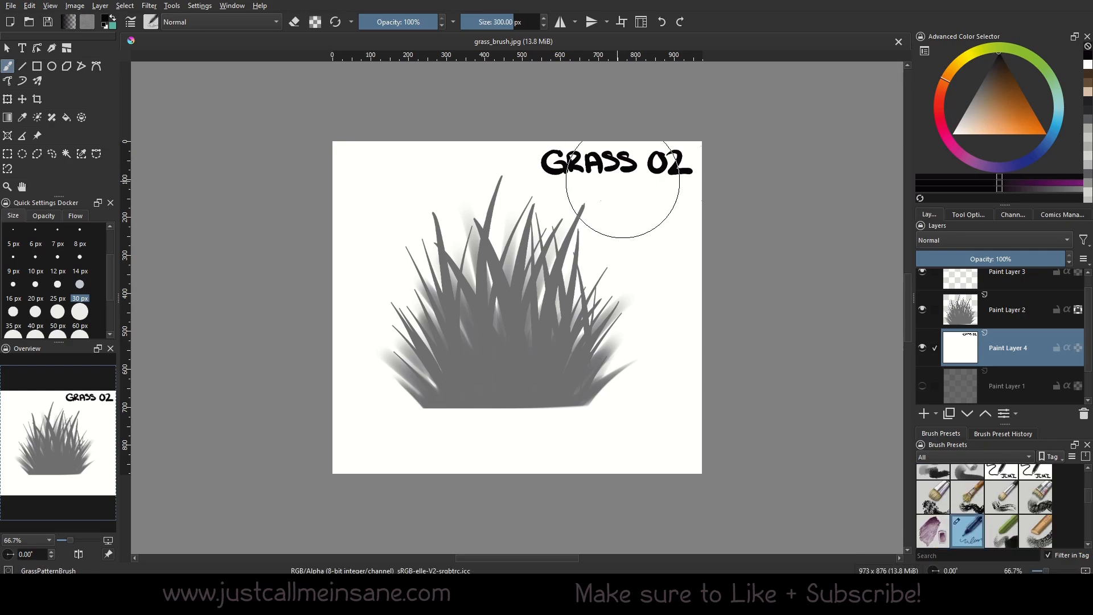
# Start overwriting the GrassPatternBrush preset and load grass_brush.jpg as its thumbnail image
pyautogui.click(131, 22)
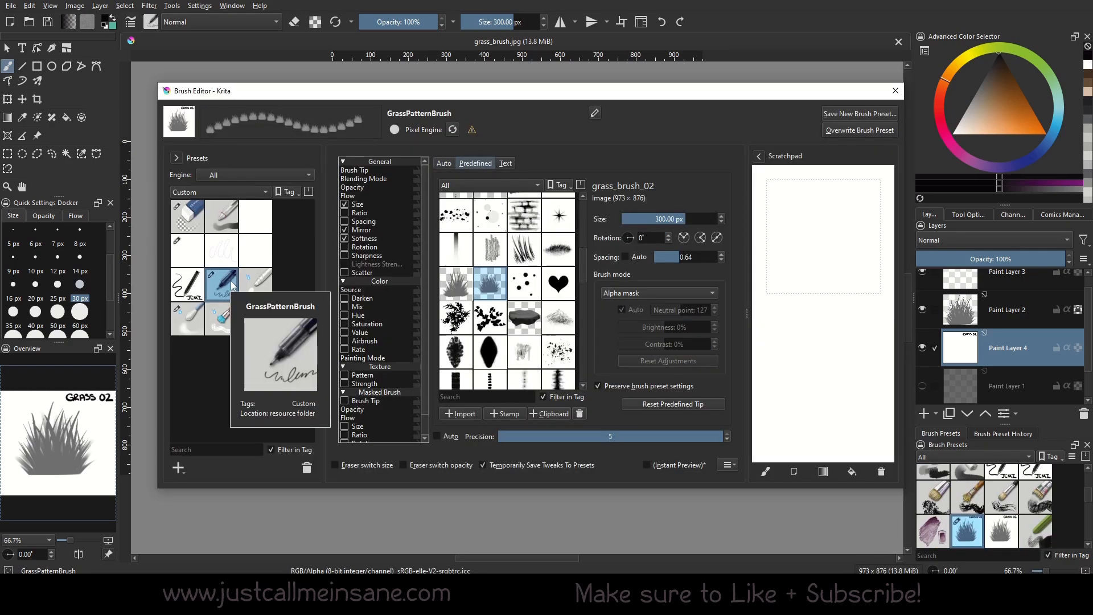
pyautogui.click(871, 131)
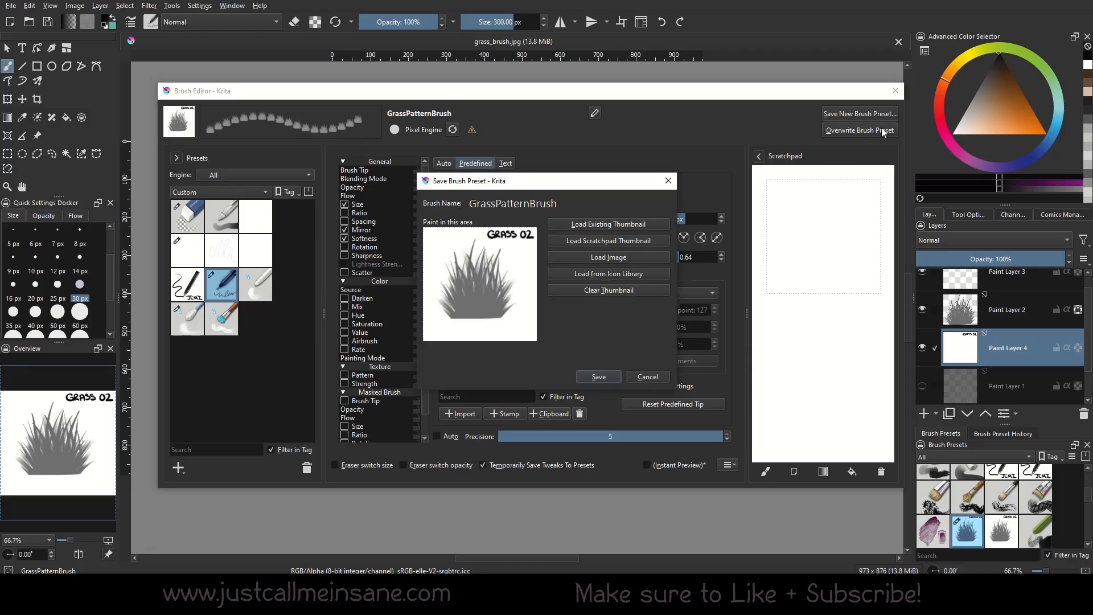
pyautogui.click(587, 255)
pyautogui.click(413, 219)
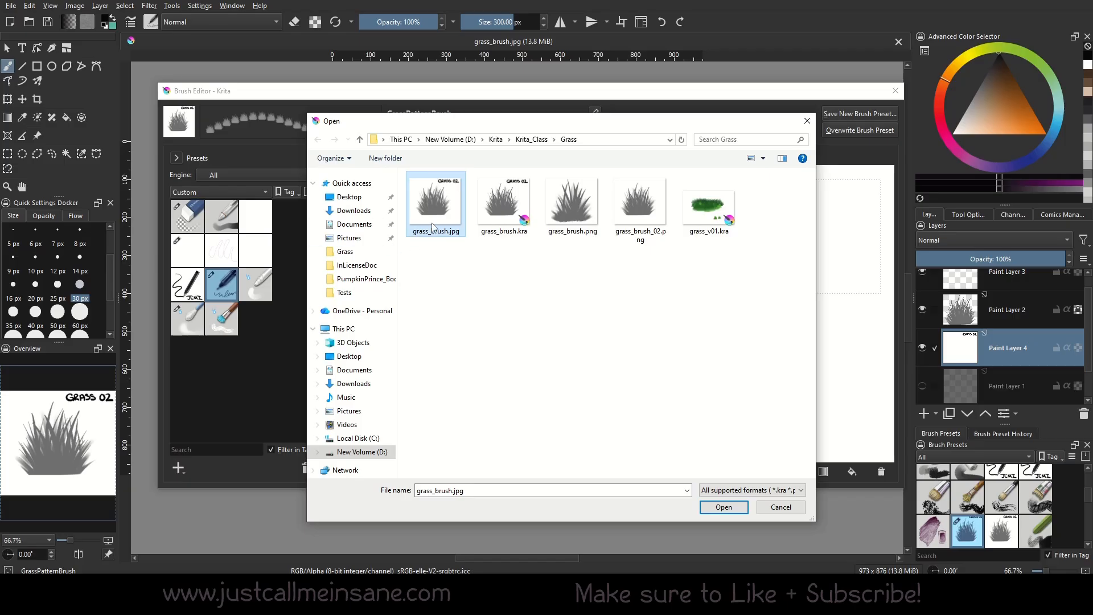
pyautogui.click(728, 509)
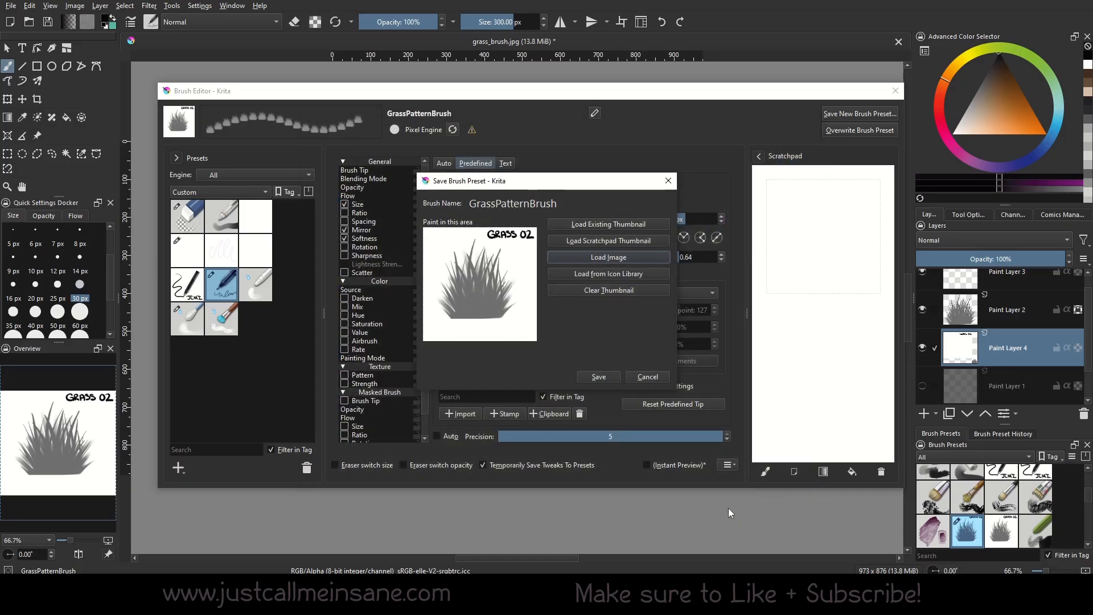
pyautogui.click(640, 273)
pyautogui.moveTo(537, 258); pyautogui.dragTo(538, 341)
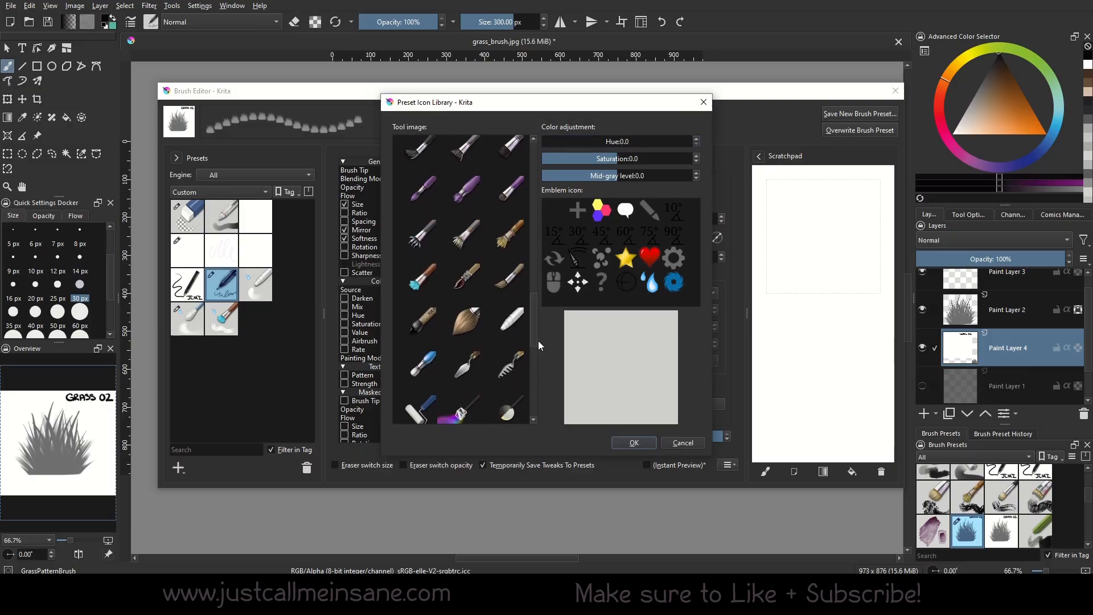
pyautogui.click(593, 215)
pyautogui.click(648, 235)
pyautogui.click(650, 258)
pyautogui.click(470, 317)
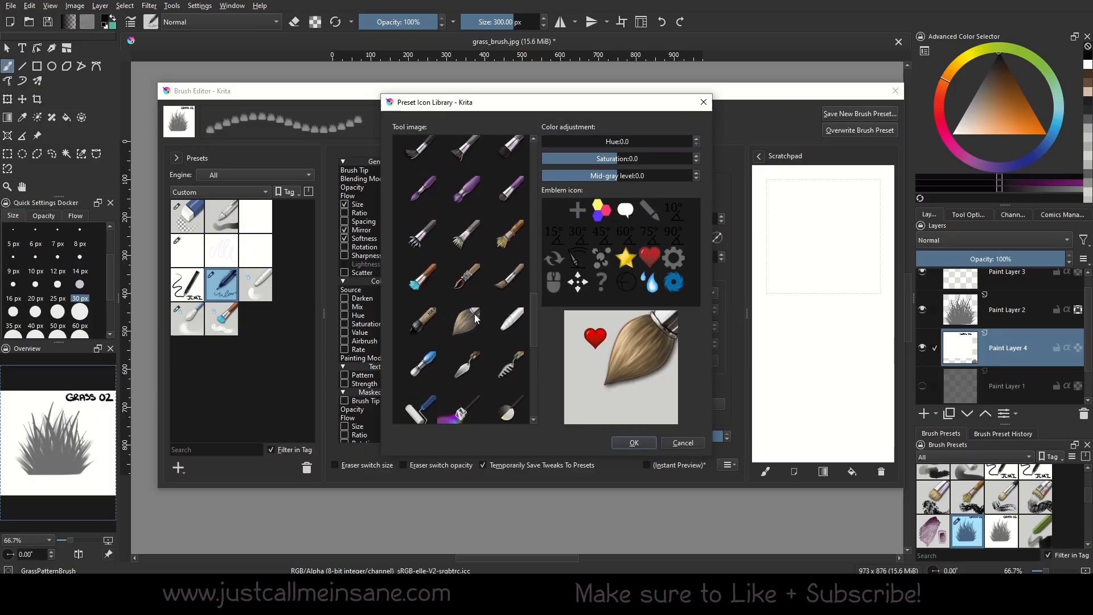
pyautogui.click(466, 233)
pyautogui.click(510, 188)
pyautogui.click(460, 410)
pyautogui.click(508, 407)
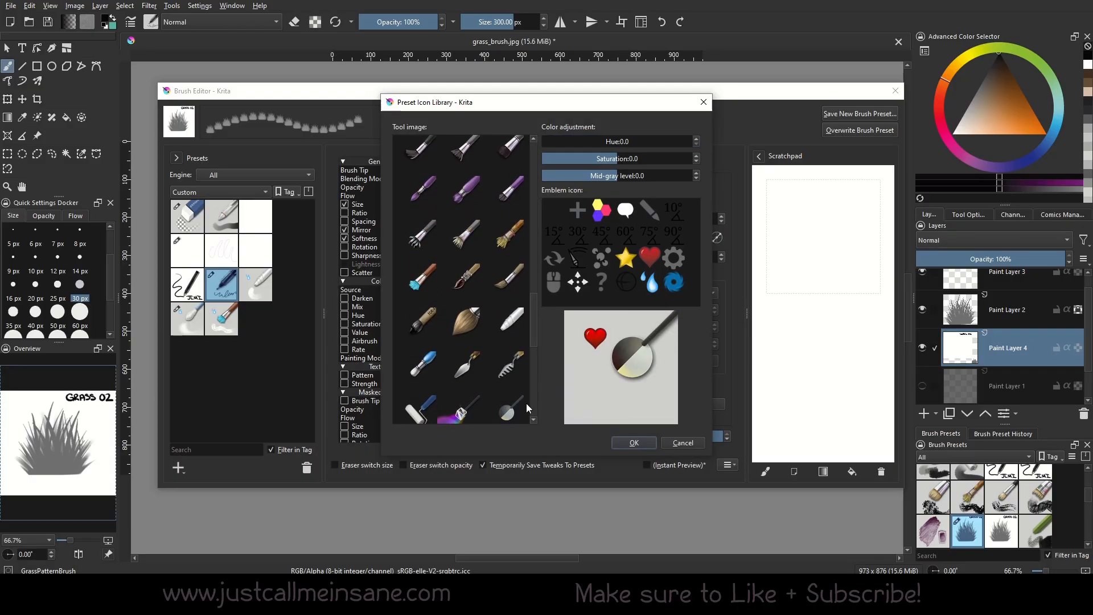
pyautogui.scroll(-1, 526, 403)
pyautogui.click(675, 283)
pyautogui.click(624, 279)
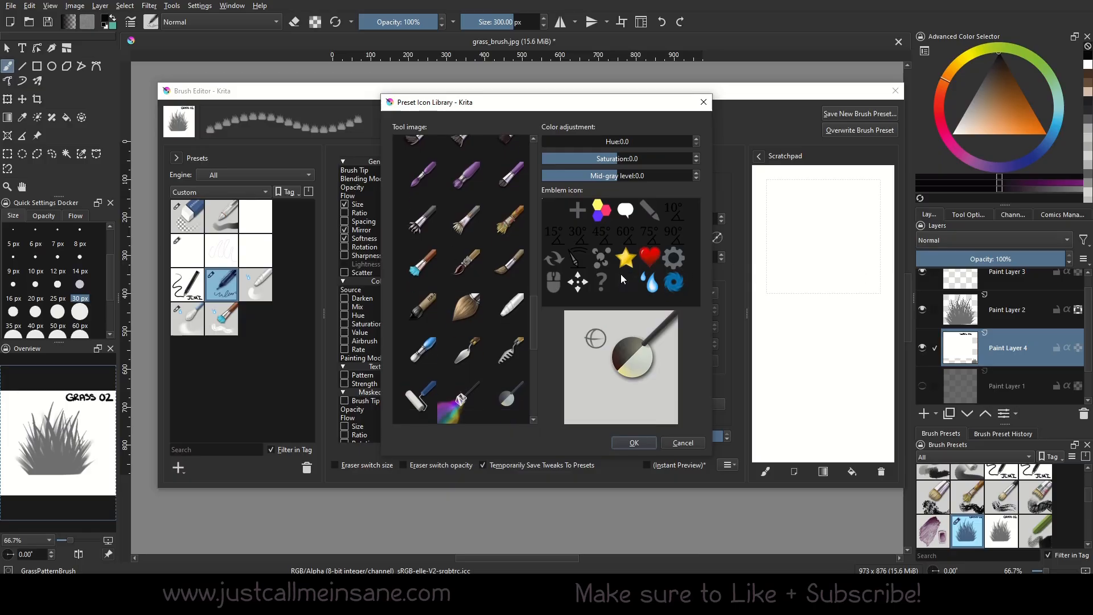
pyautogui.moveTo(618, 159); pyautogui.dragTo(579, 161)
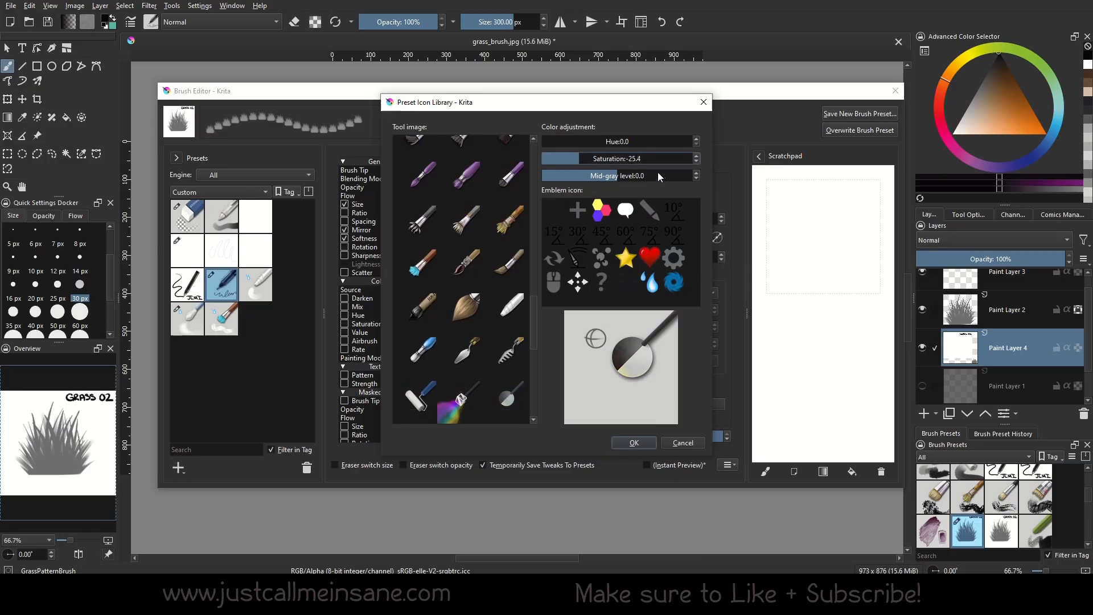
pyautogui.moveTo(657, 176)
pyautogui.mouseDown()
pyautogui.moveTo(590, 177)
pyautogui.moveTo(637, 140)
pyautogui.mouseUp()
pyautogui.click(664, 159)
pyautogui.click(689, 441)
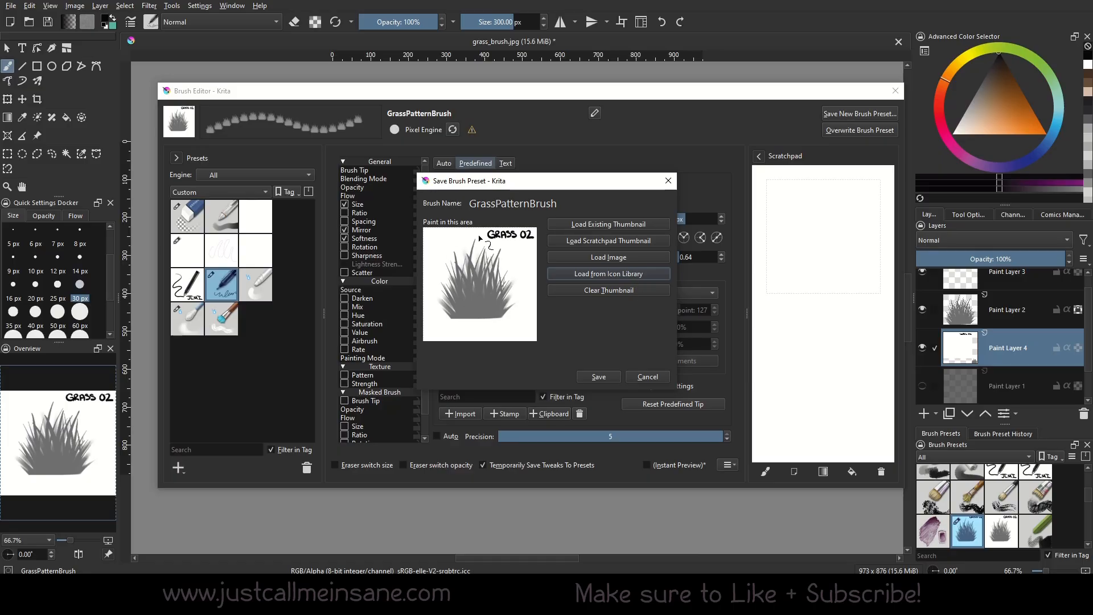
# Save the GrassPatternBrush preset with the loaded thumbnail
pyautogui.click(599, 380)
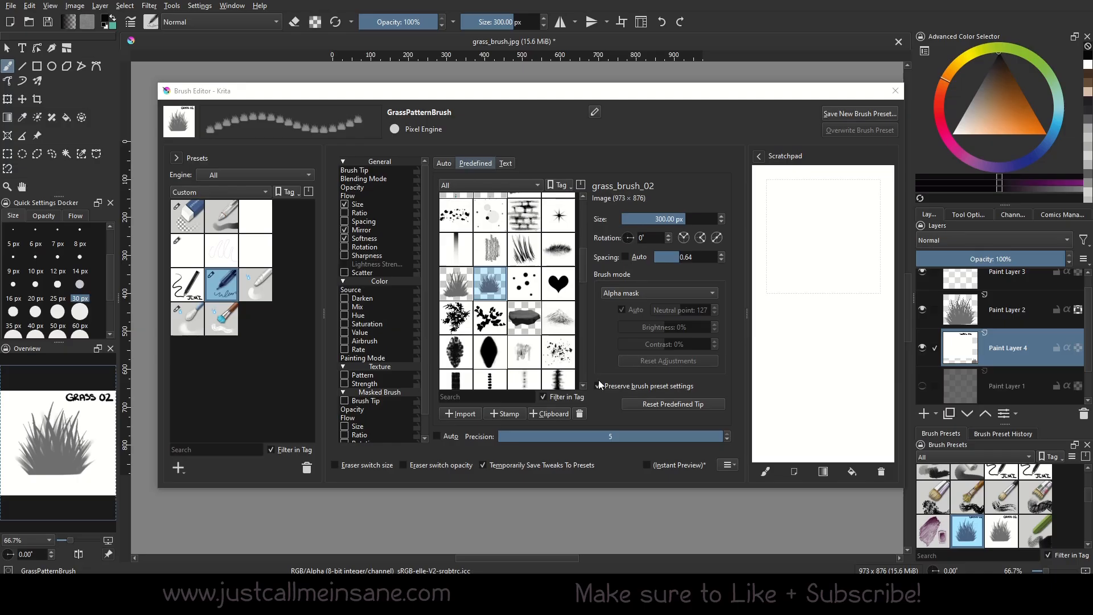
# Try filtering the brush presets by the Color Smudge engine, and restore the filter to All engines
pyautogui.click(290, 175)
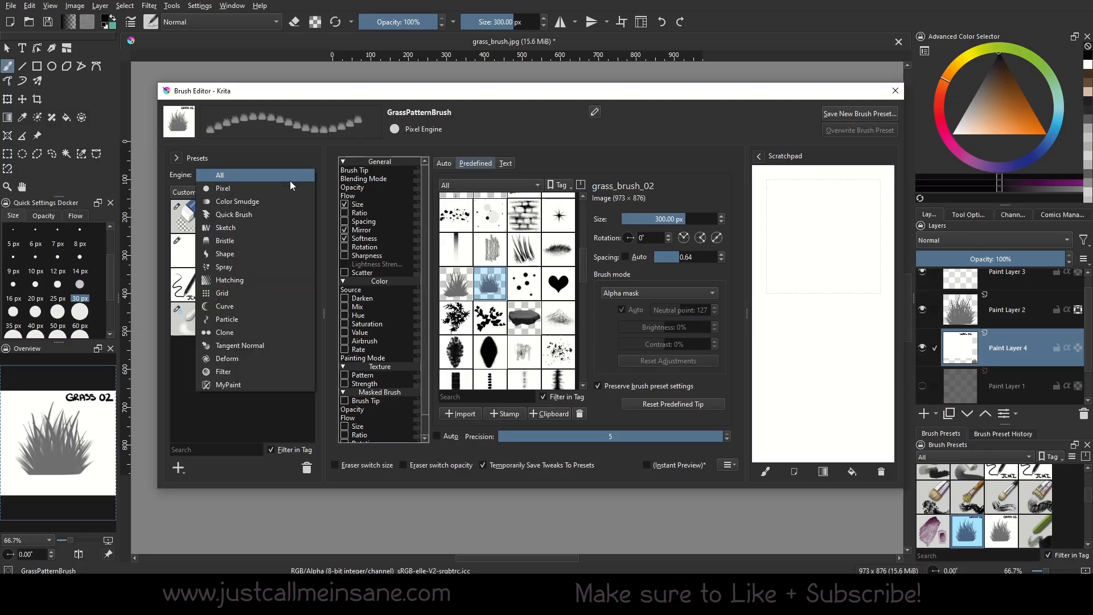
pyautogui.click(261, 174)
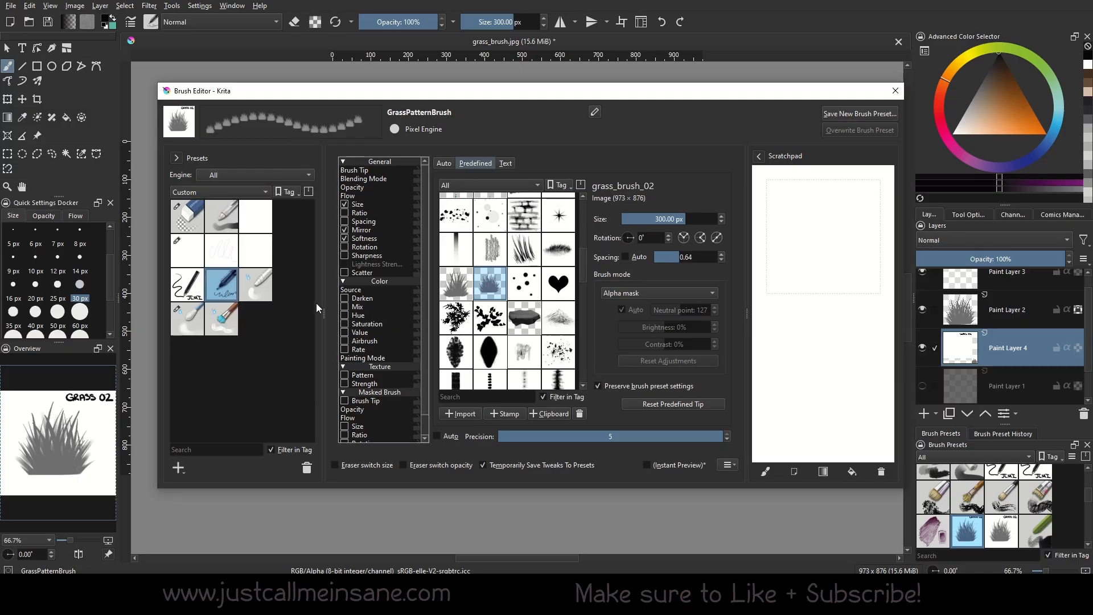
pyautogui.click(279, 177)
pyautogui.click(261, 201)
pyautogui.click(260, 178)
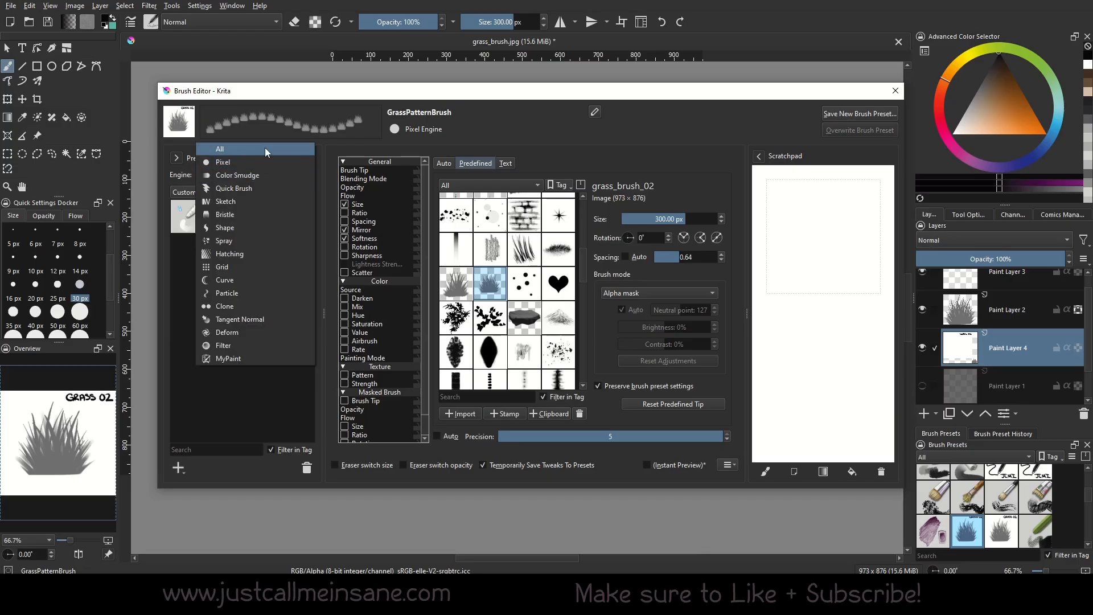
pyautogui.click(265, 149)
# Show brush presets from all tags and delete the GrassPatternBrush Copy preset
pyautogui.click(246, 193)
pyautogui.click(233, 163)
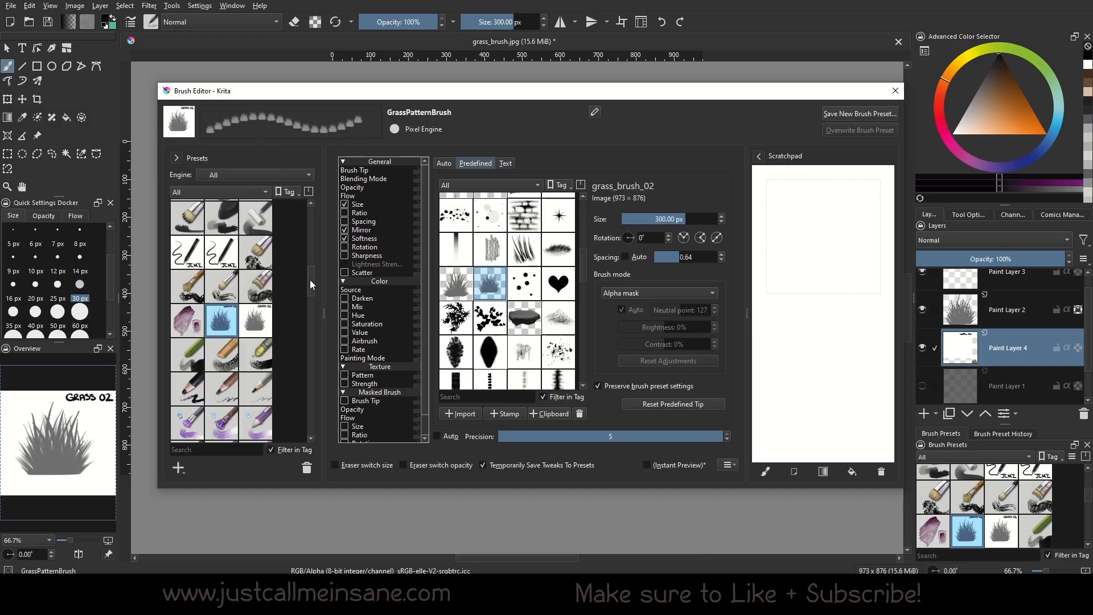
pyautogui.moveTo(309, 279); pyautogui.dragTo(311, 279)
pyautogui.click(265, 288)
pyautogui.click(229, 354)
pyautogui.click(246, 359)
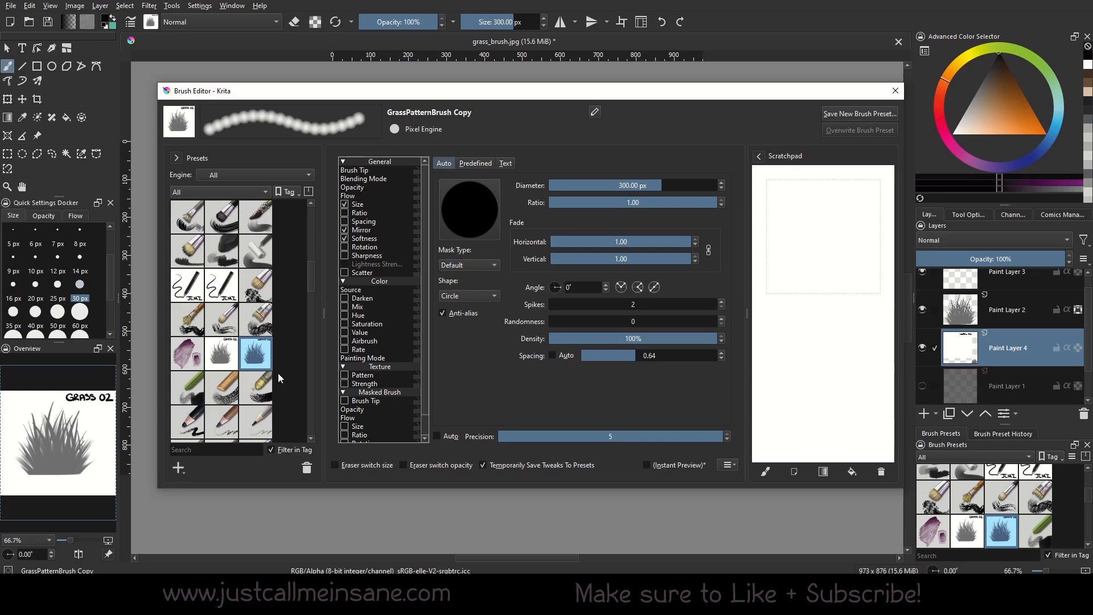
pyautogui.click(306, 468)
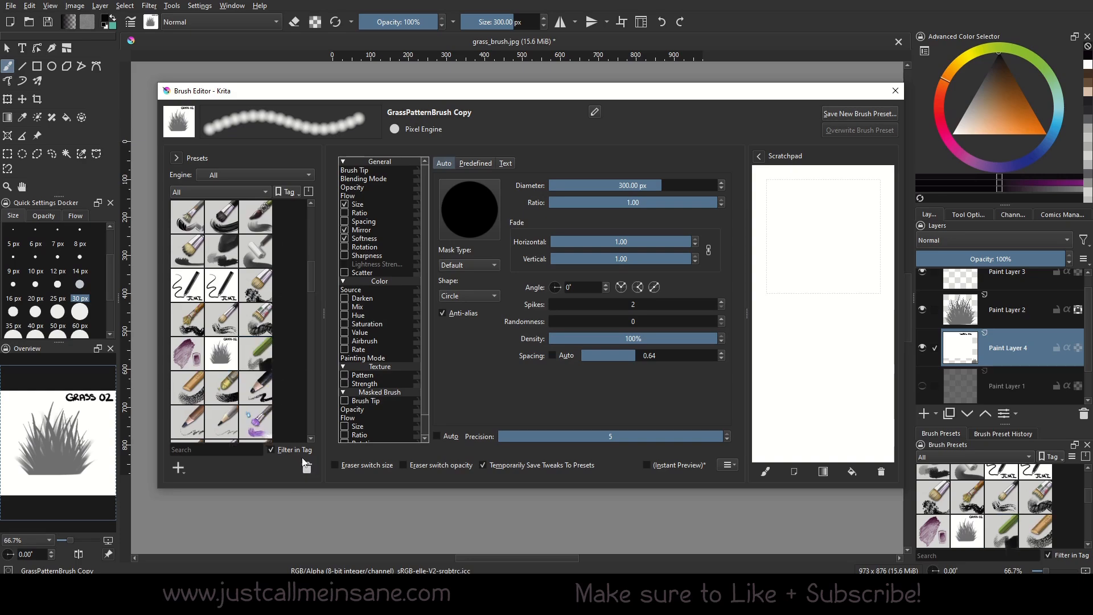
# Select the GrassPatternBrush preset, review its tag assignments, filter the preset list by the Custom tag and close the Brush Editor
pyautogui.click(228, 359)
pyautogui.scroll(1, 311, 285)
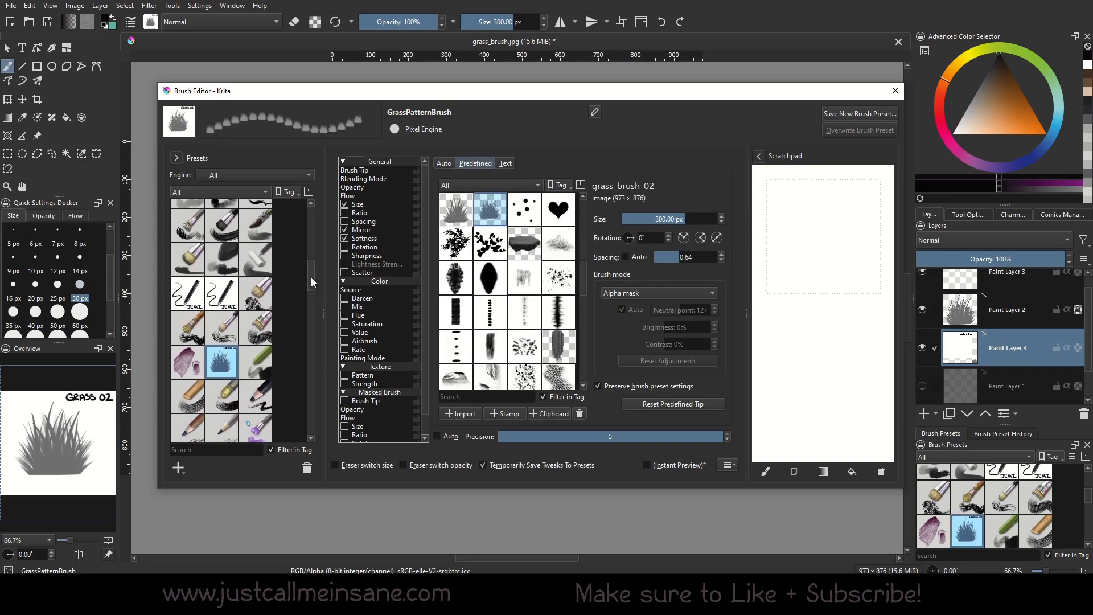
pyautogui.rightClick(224, 374)
pyautogui.moveTo(302, 394)
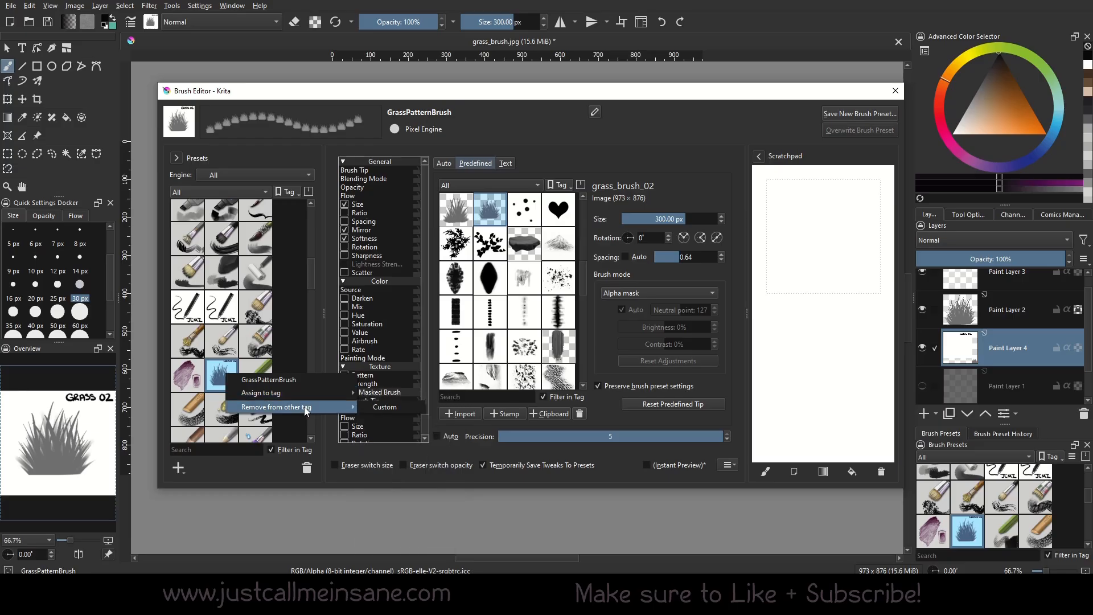
pyautogui.click(310, 275)
pyautogui.click(244, 192)
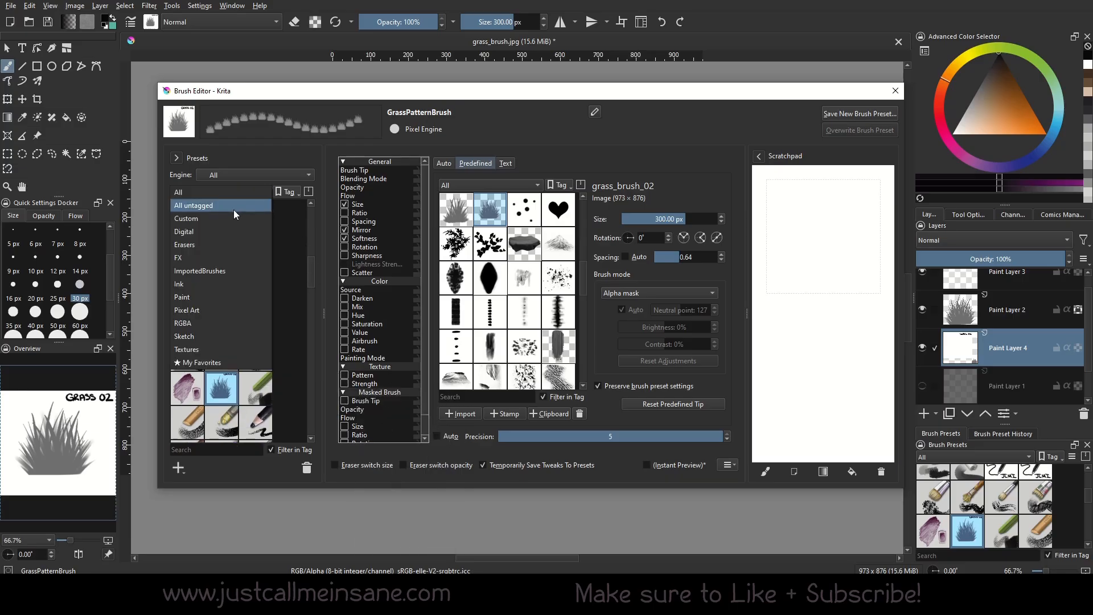
pyautogui.click(236, 219)
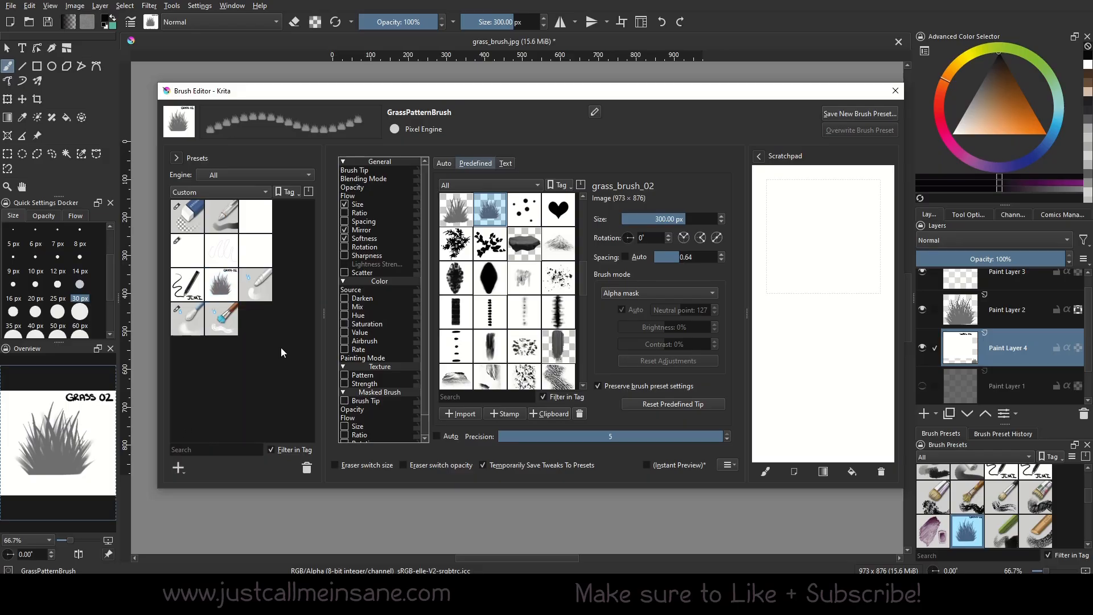
pyautogui.moveTo(546, 98)
pyautogui.mouseDown()
pyautogui.moveTo(539, 308)
pyautogui.moveTo(541, 115)
pyautogui.mouseUp()
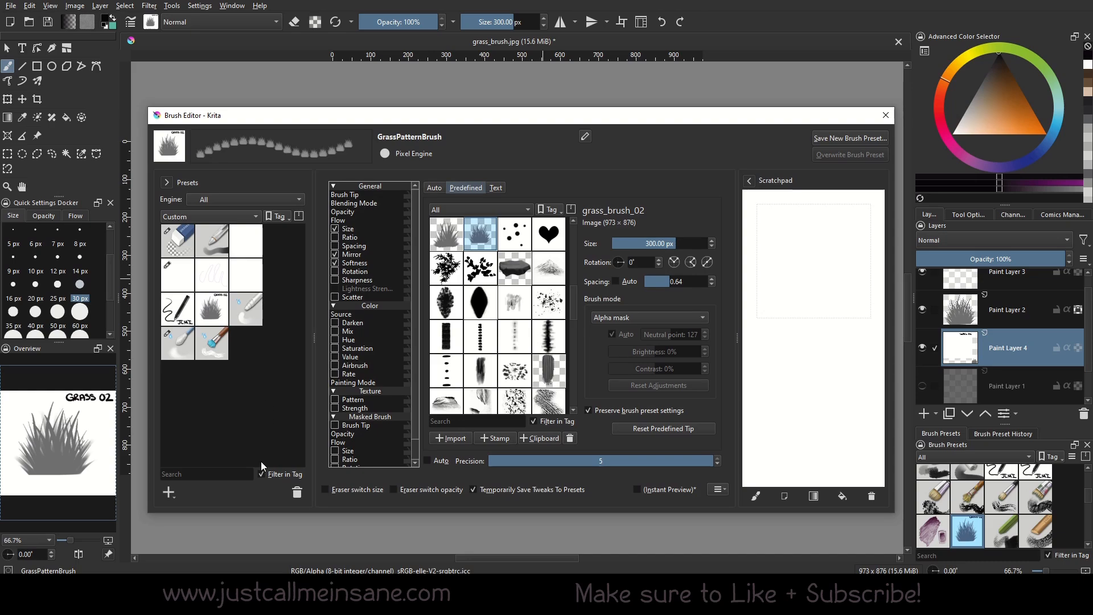
pyautogui.click(885, 115)
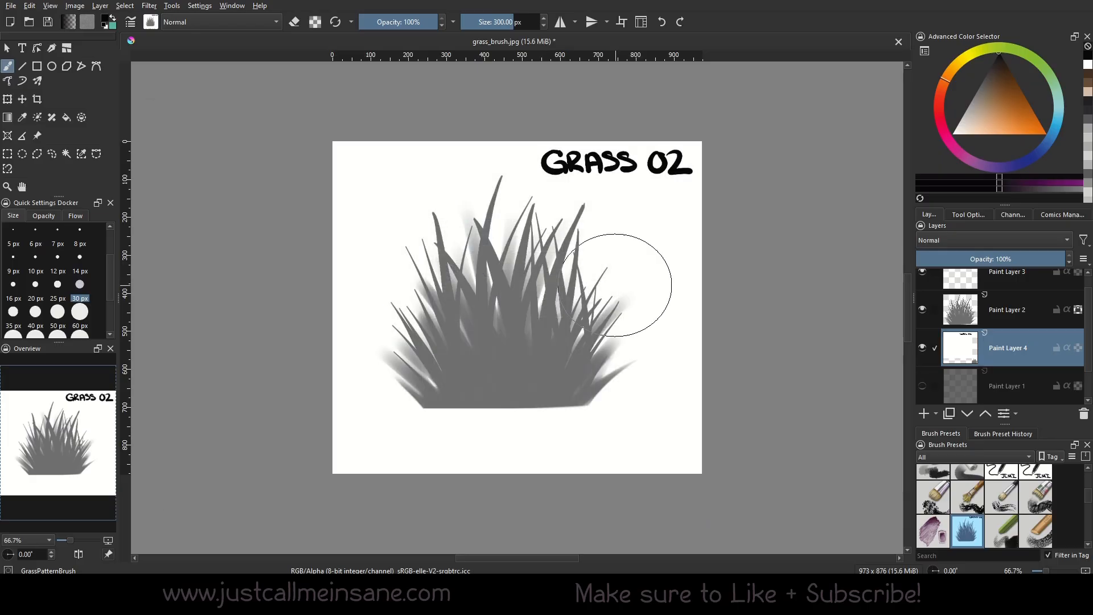
# Pick the grass brush from the pop-up palette, paint a test ring of grass on Paint Layer 4 and undo it
pyautogui.rightClick(616, 270)
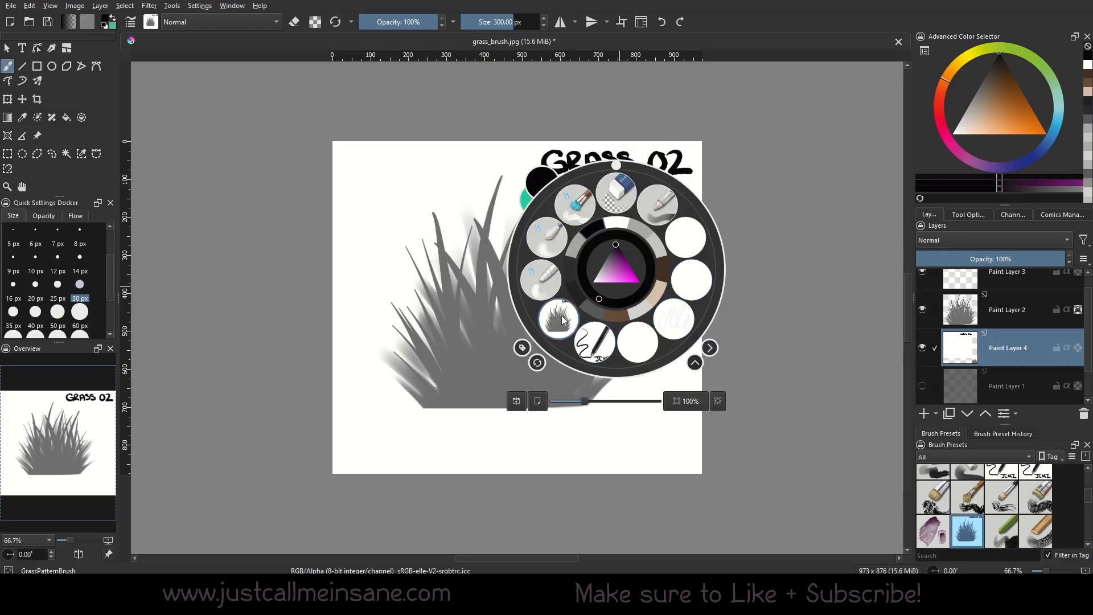
pyautogui.click(562, 320)
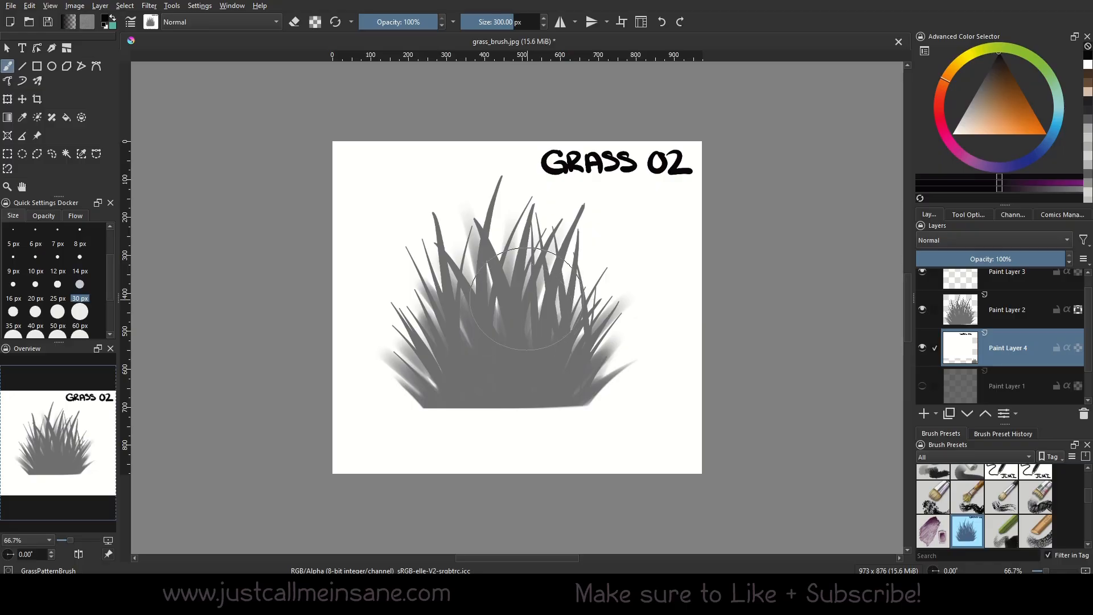
pyautogui.rightClick(531, 276)
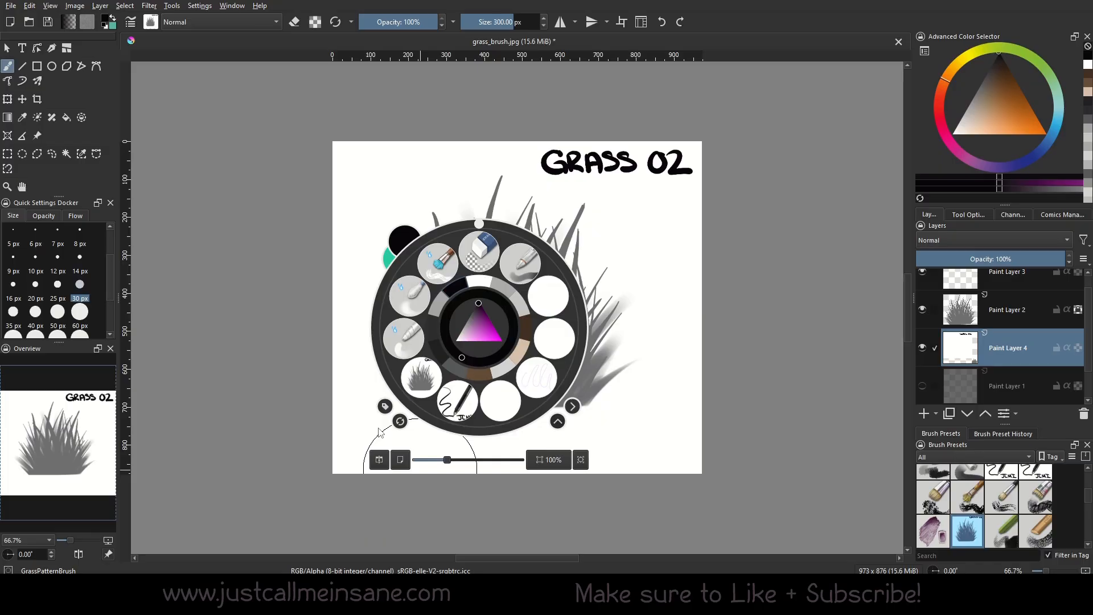
pyautogui.click(643, 252)
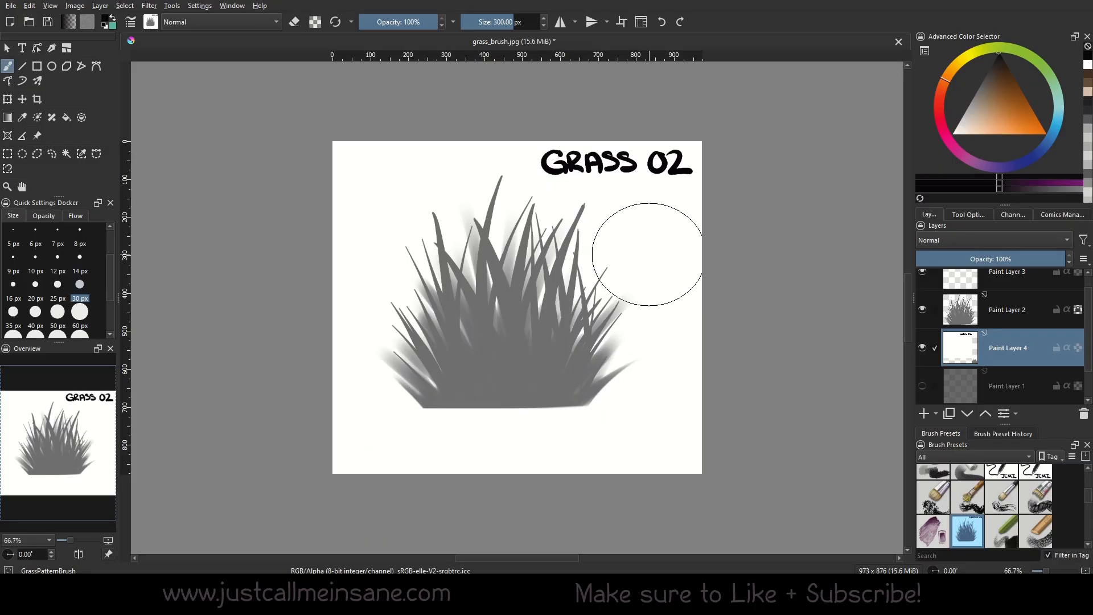
pyautogui.moveTo(648, 254)
pyautogui.mouseDown()
pyautogui.moveTo(586, 366)
pyautogui.moveTo(500, 208)
pyautogui.moveTo(501, 187)
pyautogui.mouseUp()
pyautogui.click(664, 23)
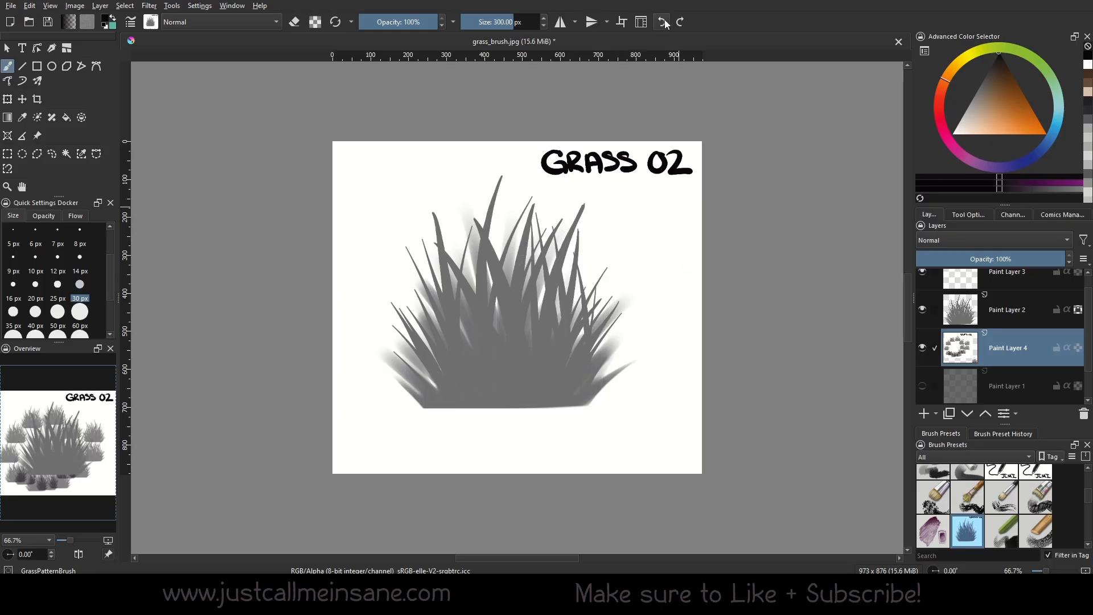
# Duplicate Paint Layer 2, hide the original and Paint Layer 4, and make the copy the active layer
pyautogui.rightClick(1000, 322)
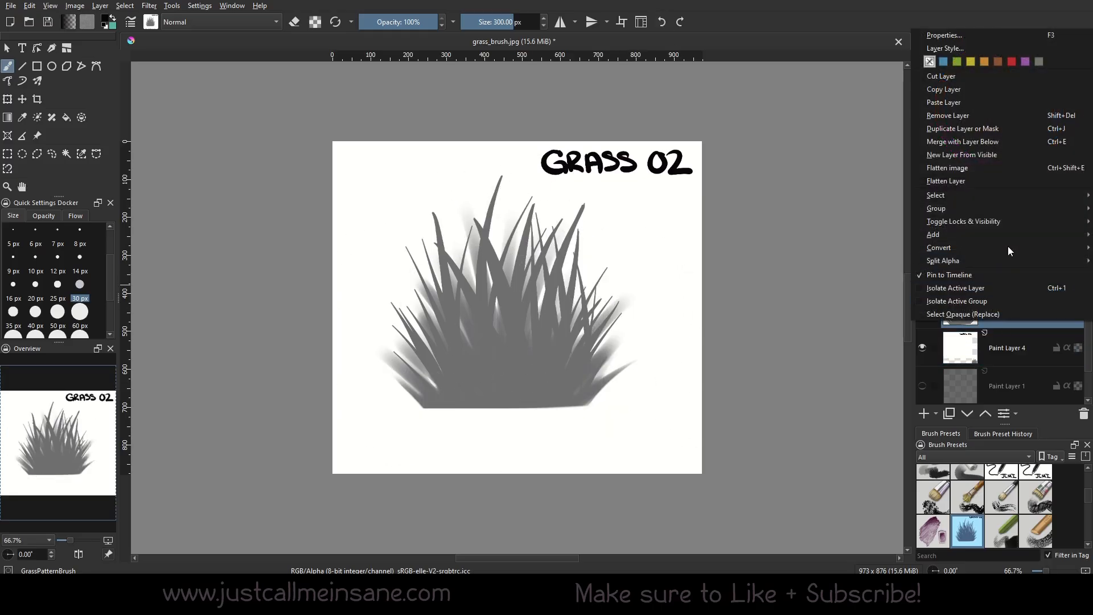
pyautogui.click(968, 129)
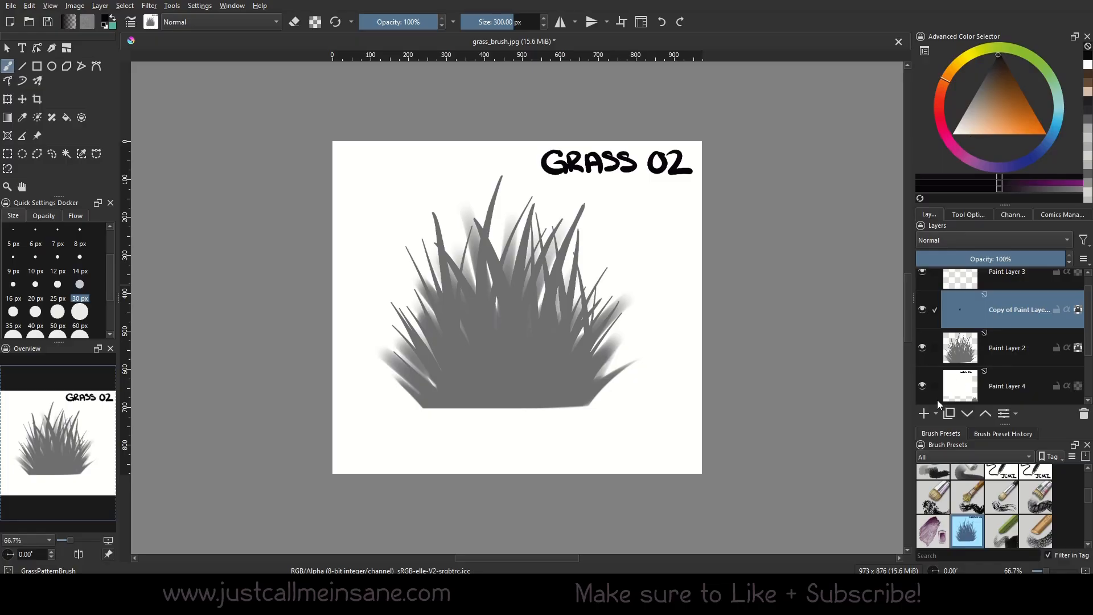
pyautogui.click(922, 385)
pyautogui.click(962, 348)
pyautogui.click(923, 347)
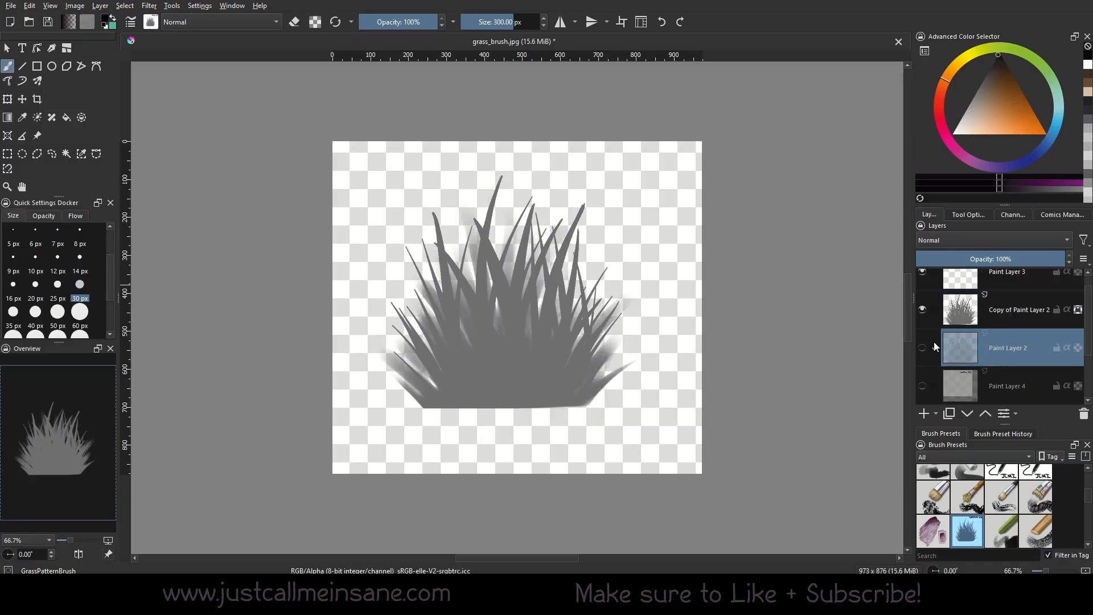
pyautogui.click(1008, 310)
# Soften the bottom edge of the copied grass clump with the Blender Blur brush
pyautogui.rightClick(523, 362)
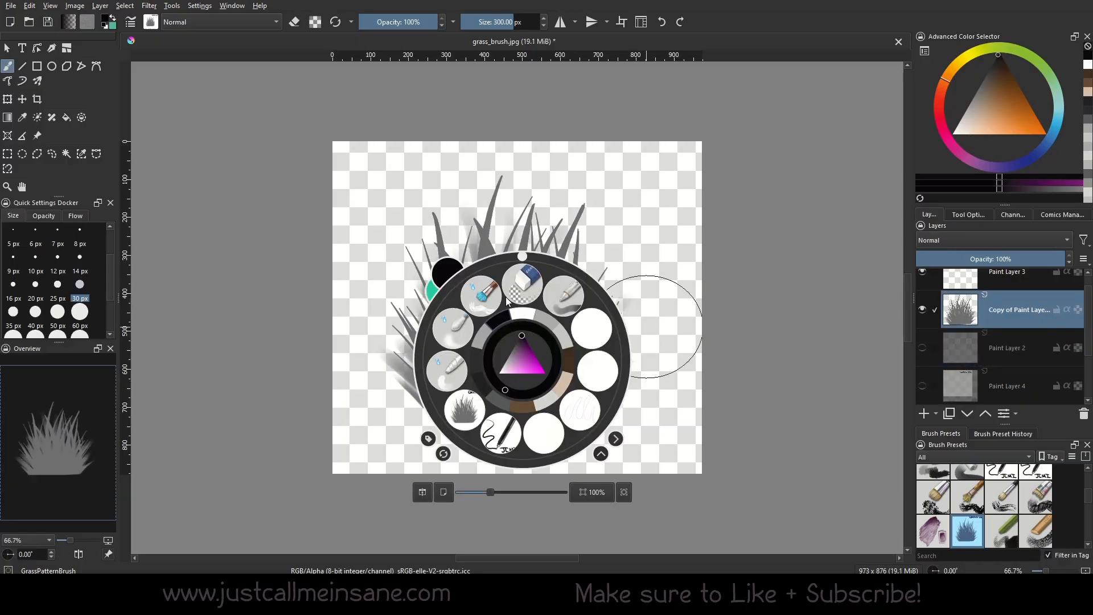
pyautogui.click(460, 331)
pyautogui.click(499, 22)
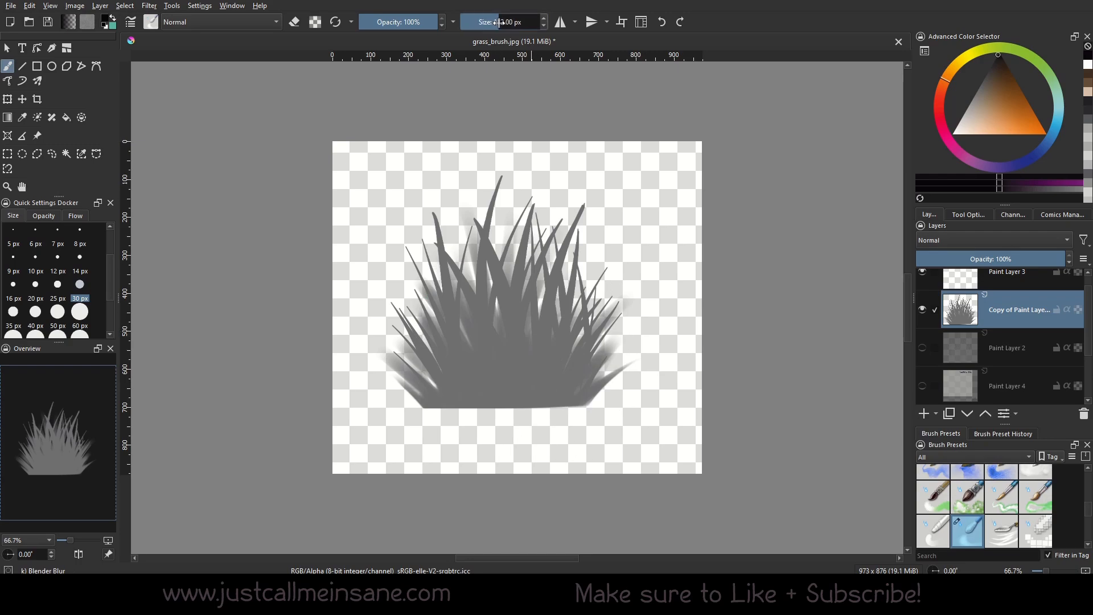
pyautogui.moveTo(455, 407)
pyautogui.mouseDown()
pyautogui.moveTo(495, 403)
pyautogui.moveTo(515, 432)
pyautogui.moveTo(541, 383)
pyautogui.moveTo(559, 422)
pyautogui.moveTo(575, 405)
pyautogui.moveTo(482, 402)
pyautogui.moveTo(421, 415)
pyautogui.moveTo(427, 427)
pyautogui.moveTo(449, 416)
pyautogui.moveTo(485, 432)
pyautogui.moveTo(535, 395)
pyautogui.moveTo(568, 437)
pyautogui.moveTo(589, 403)
pyautogui.moveTo(545, 424)
pyautogui.moveTo(449, 377)
pyautogui.moveTo(442, 429)
pyautogui.moveTo(495, 388)
pyautogui.moveTo(558, 424)
pyautogui.moveTo(577, 400)
pyautogui.moveTo(439, 416)
pyautogui.moveTo(493, 406)
pyautogui.moveTo(458, 382)
pyautogui.moveTo(460, 393)
pyautogui.moveTo(531, 400)
pyautogui.moveTo(566, 418)
pyautogui.moveTo(548, 410)
pyautogui.moveTo(577, 404)
pyautogui.moveTo(589, 418)
pyautogui.moveTo(467, 387)
pyautogui.moveTo(455, 403)
pyautogui.moveTo(480, 426)
pyautogui.moveTo(585, 420)
pyautogui.mouseUp()
# Lock the copied layer's transparency and paint the whole grass clump green with the Custom Ink brush
pyautogui.rightClick(576, 328)
pyautogui.click(651, 338)
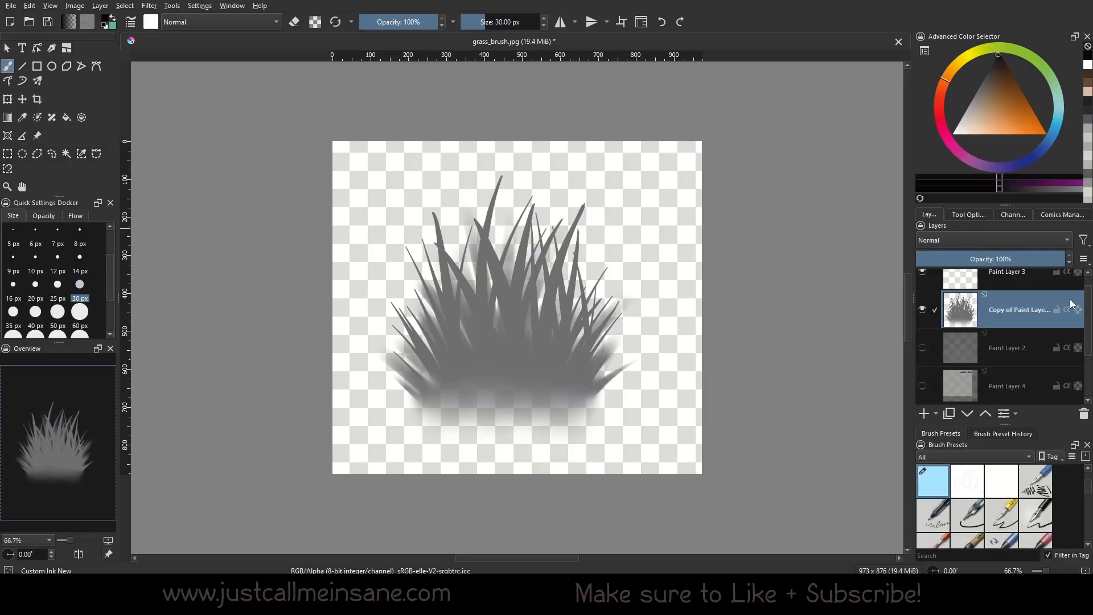
pyautogui.click(1040, 65)
pyautogui.click(1024, 95)
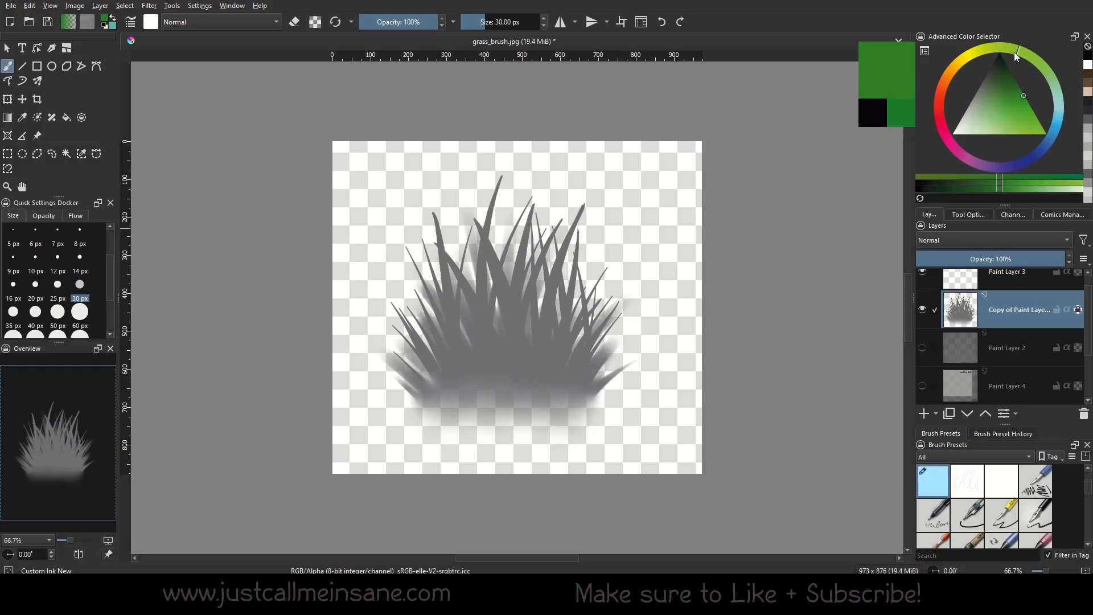
pyautogui.rightClick(405, 182)
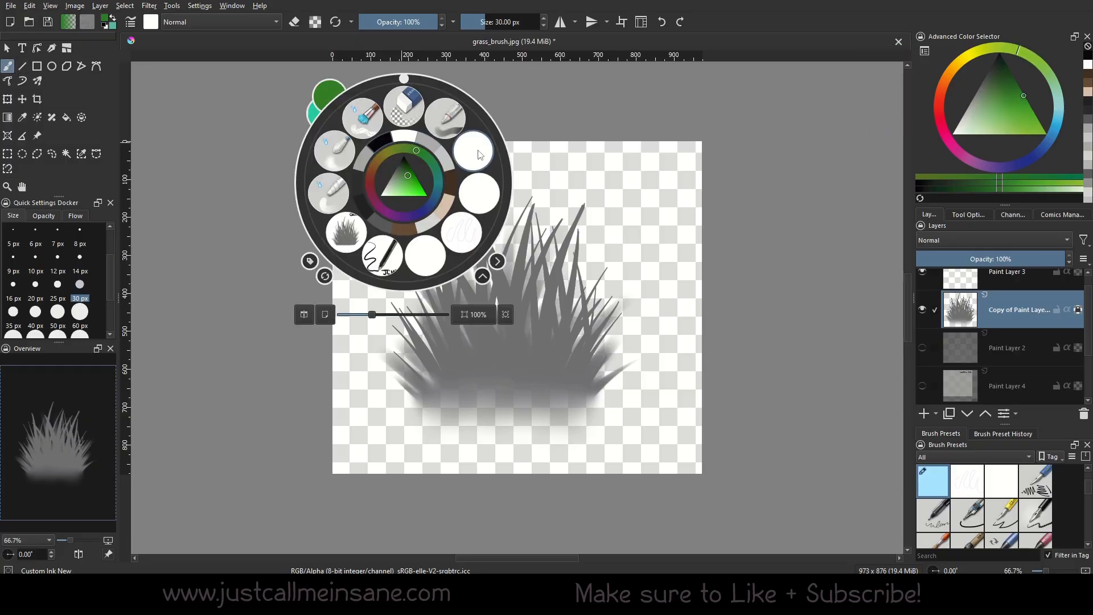
pyautogui.click(481, 153)
pyautogui.moveTo(471, 189)
pyautogui.mouseDown()
pyautogui.moveTo(542, 170)
pyautogui.moveTo(565, 210)
pyautogui.mouseUp()
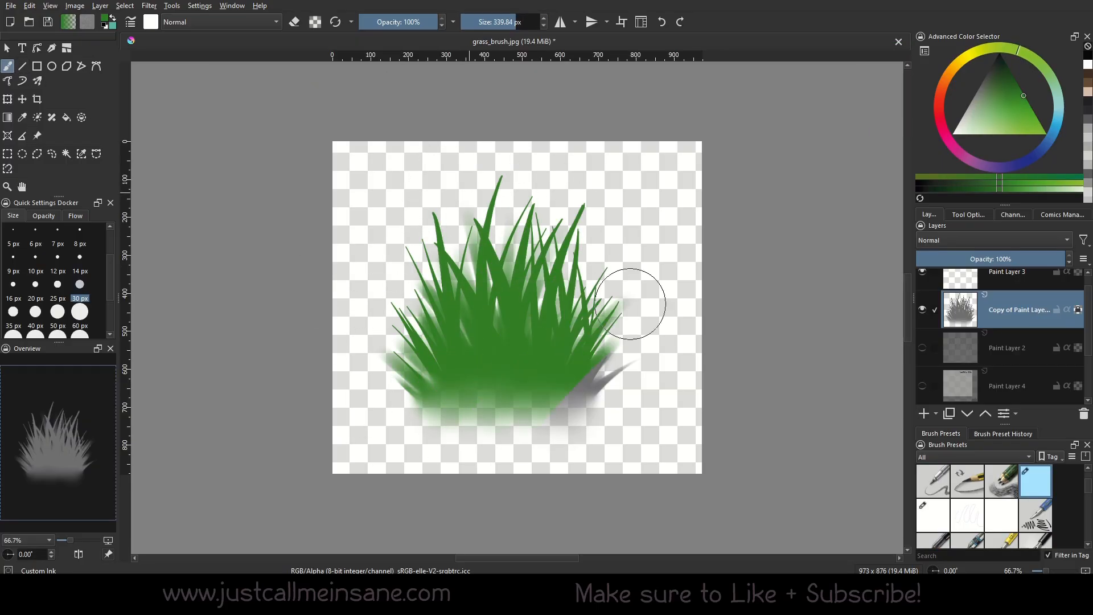
pyautogui.rightClick(610, 248)
pyautogui.click(688, 239)
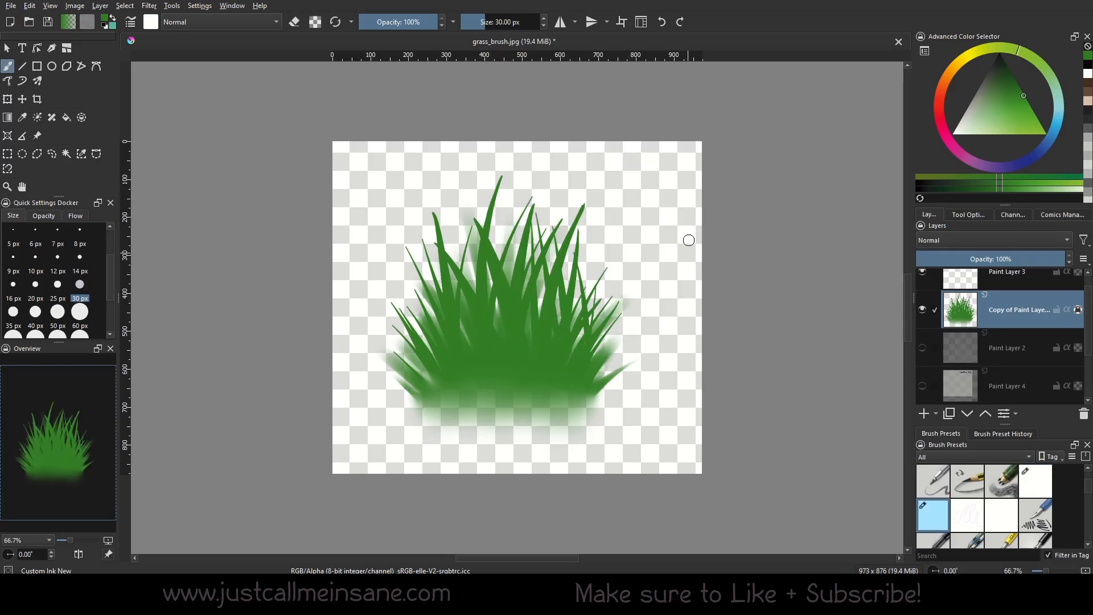
# Cancel saving as JPEG and save the image as the Krita document grass_brush.kra instead
pyautogui.click(49, 22)
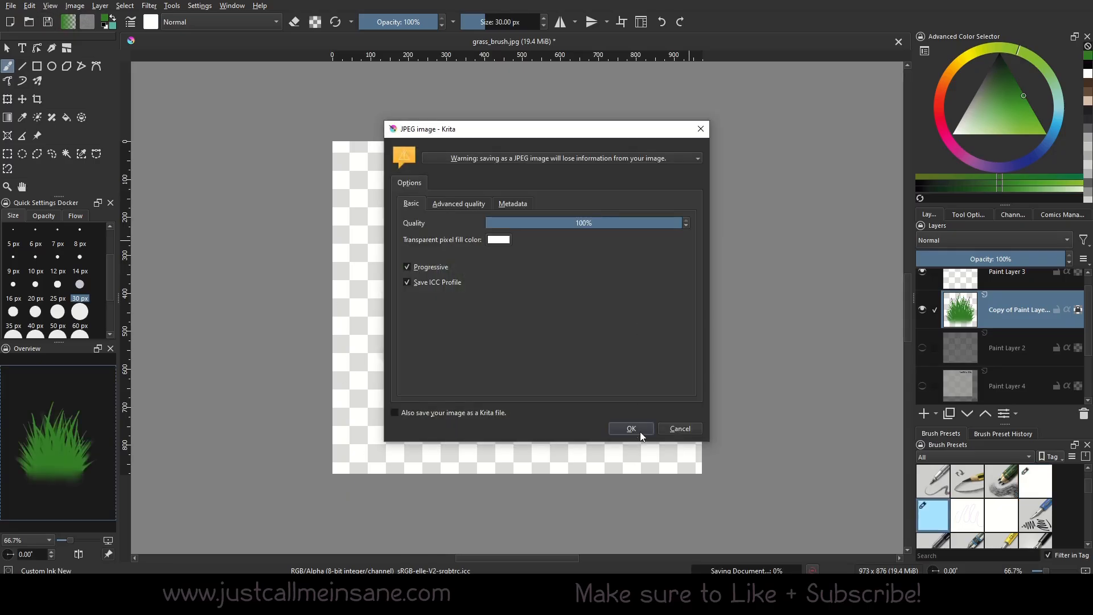
pyautogui.click(678, 429)
pyautogui.click(10, 5)
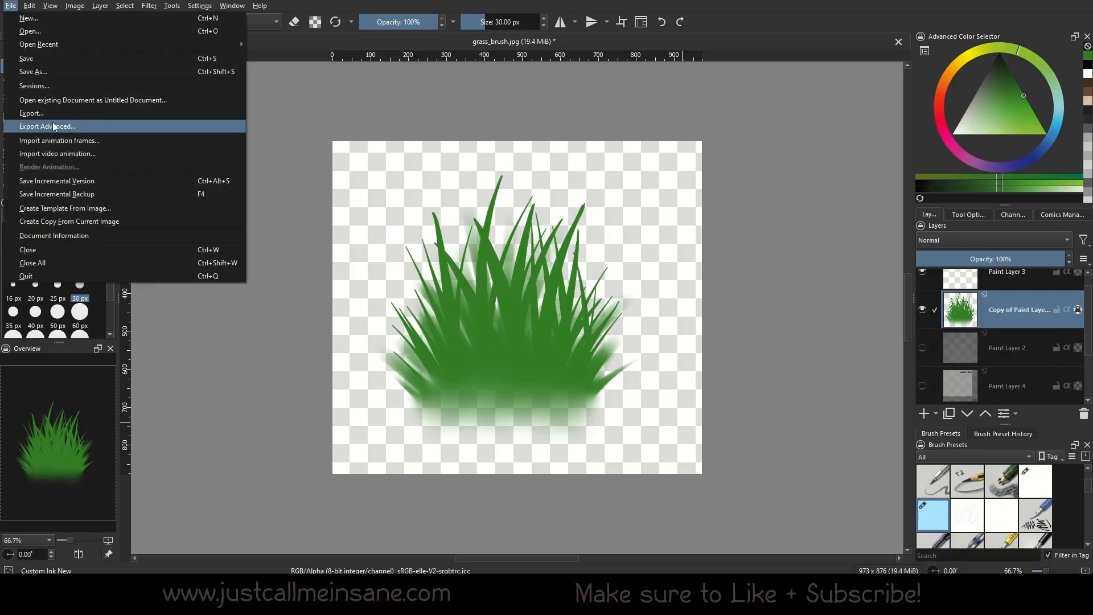
pyautogui.click(55, 76)
pyautogui.press('Return')
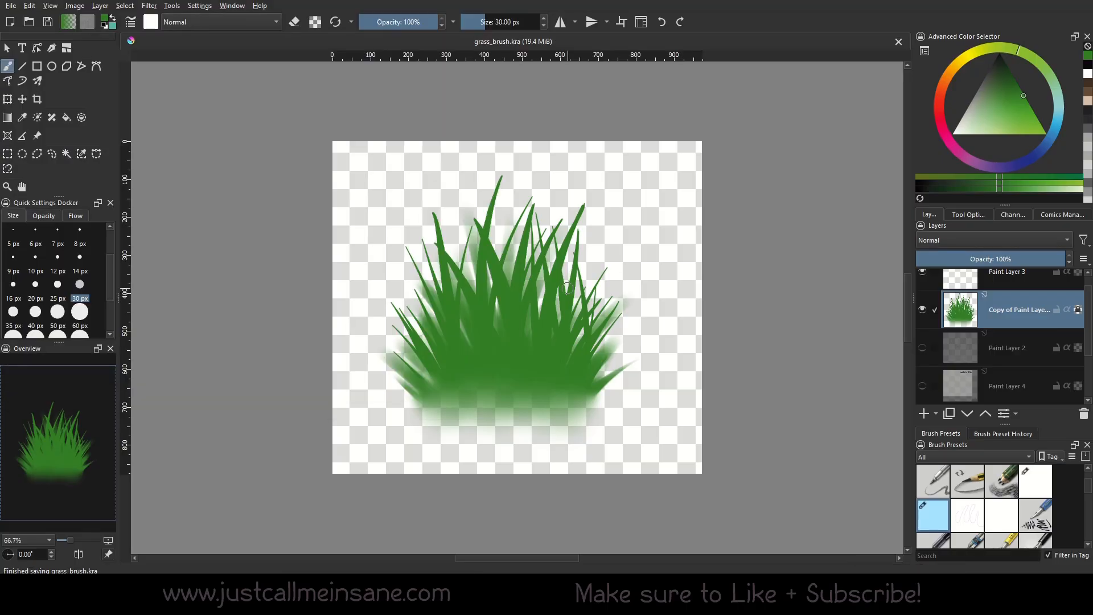
# Save a PNG version of the image named grass_brush_02_color.png and open grass_v01.kra
pyautogui.click(10, 6)
pyautogui.click(55, 72)
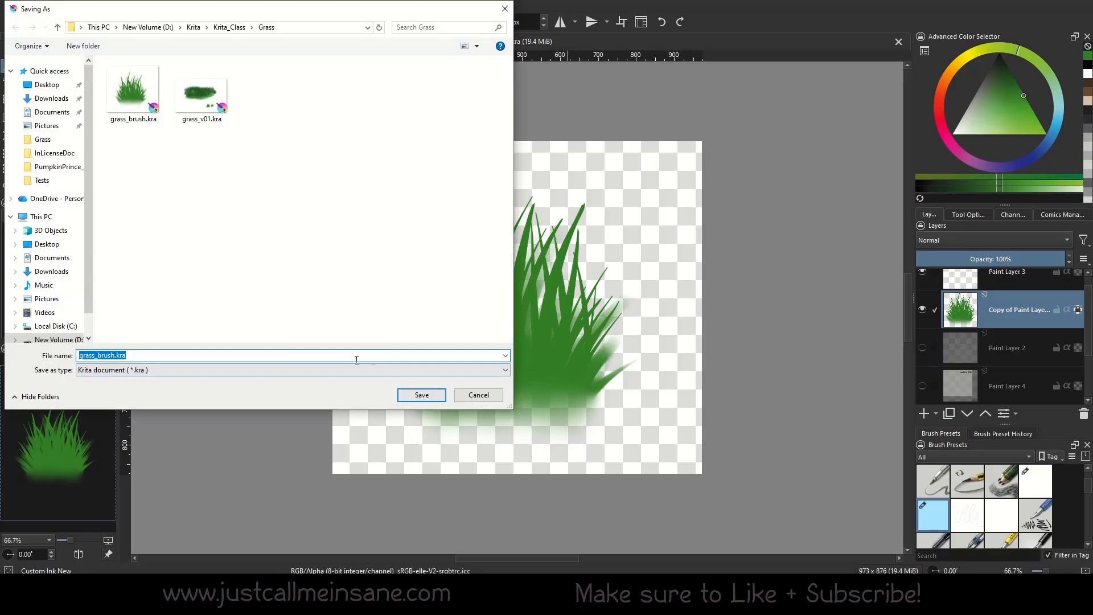
pyautogui.click(315, 368)
pyautogui.click(265, 239)
pyautogui.click(194, 108)
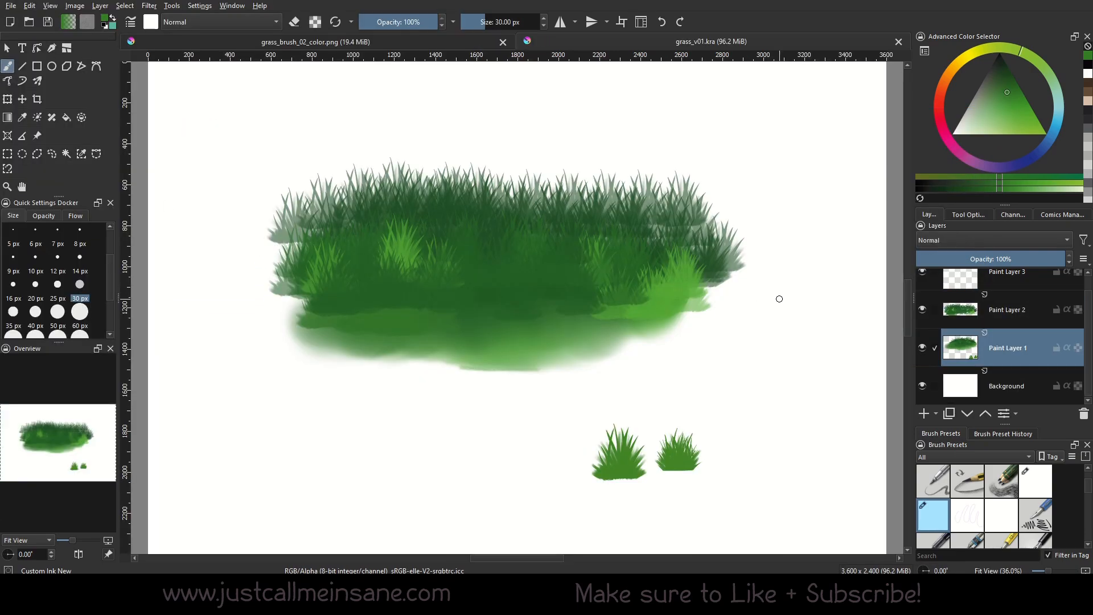
# Hide Paint Layer 2 in grass_v01.kra and choose the GrassPatternBrush preset from the pop-up palette
pyautogui.scroll(1, 690, 360)
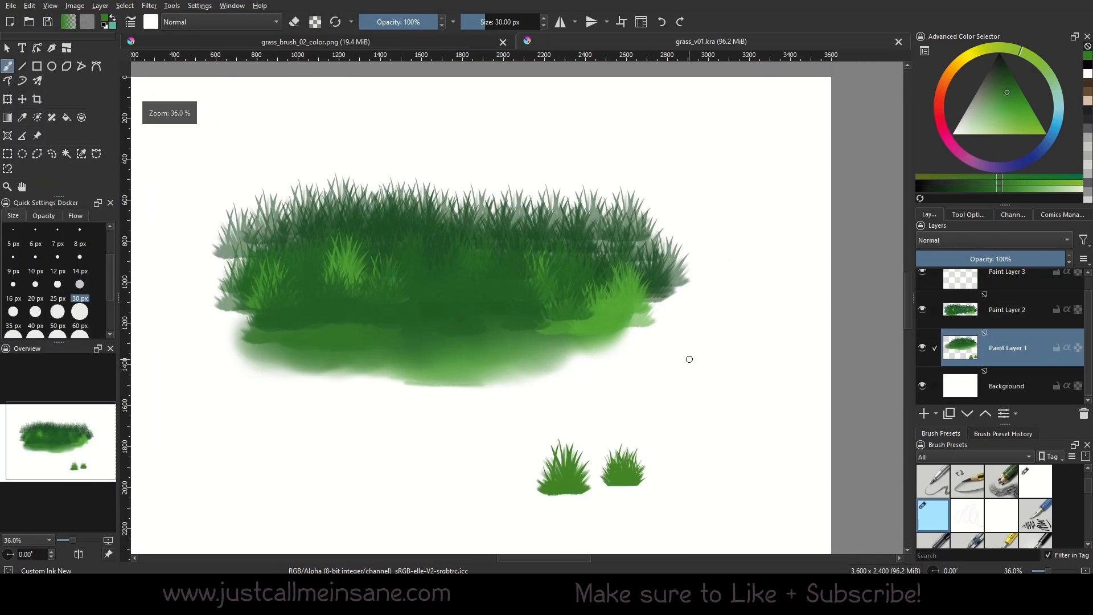
pyautogui.click(922, 309)
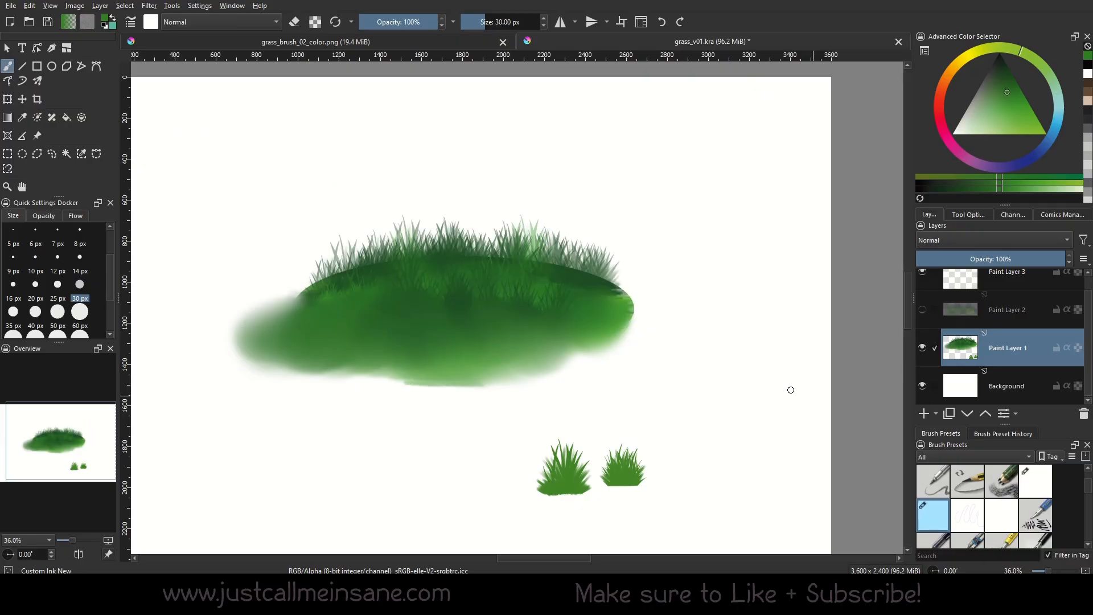
pyautogui.rightClick(591, 368)
pyautogui.click(530, 391)
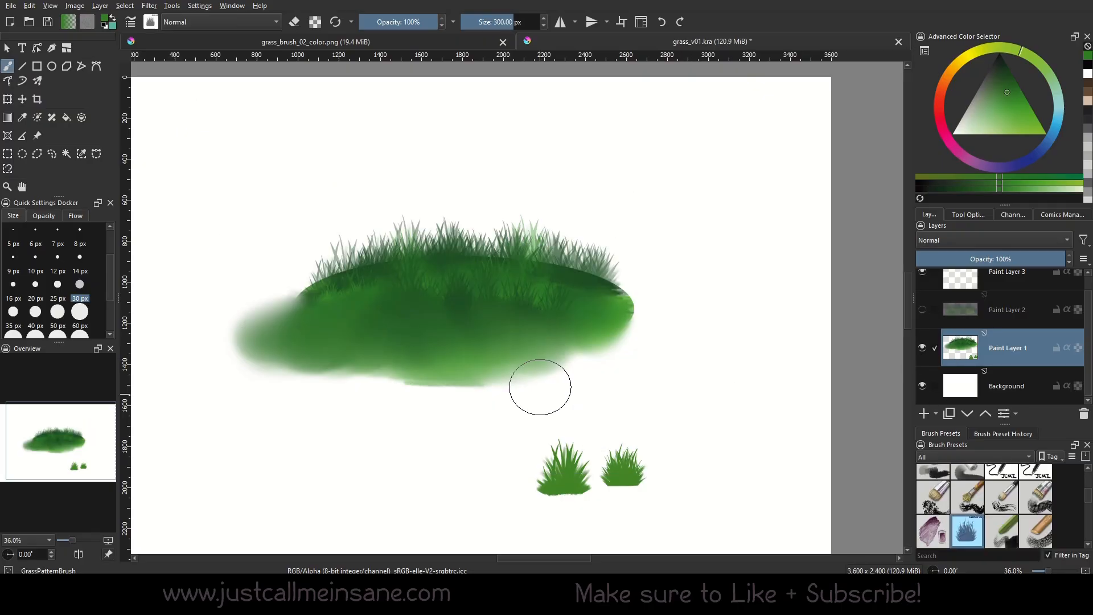
# Import grass_brush_02_color.png as a predefined brush tip, assign it to GrassPatternBrush and close the Brush Editor
pyautogui.click(131, 22)
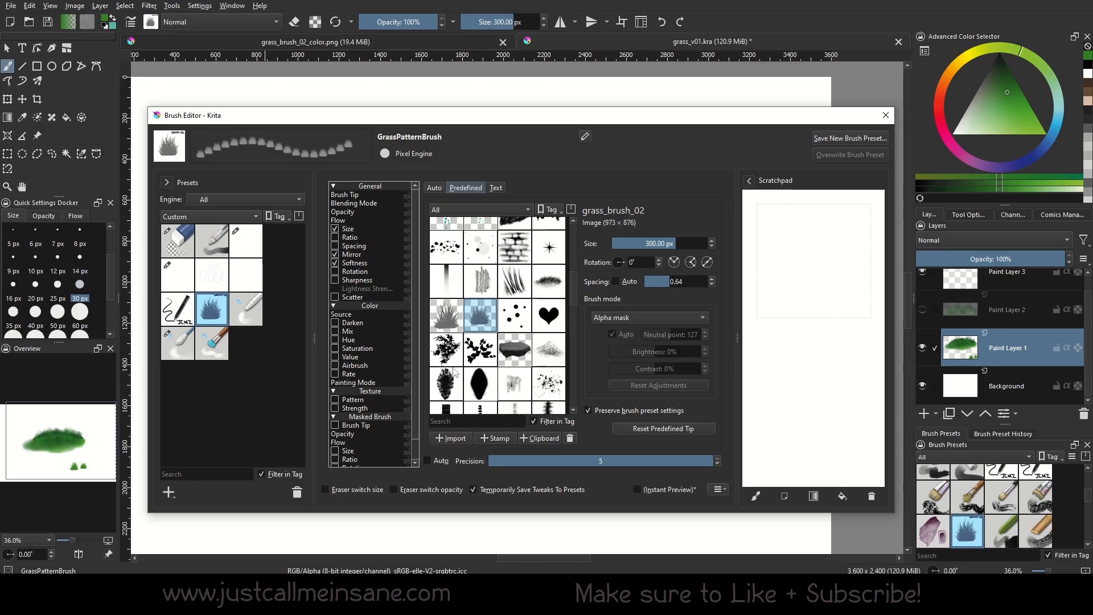
pyautogui.click(456, 434)
pyautogui.click(418, 221)
pyautogui.click(572, 520)
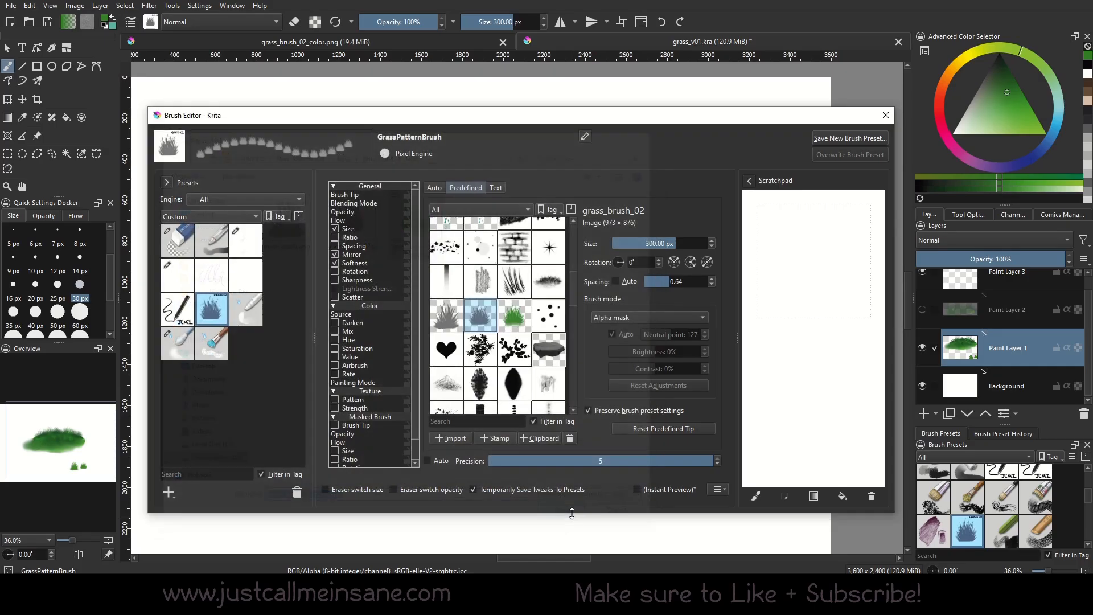
pyautogui.click(519, 317)
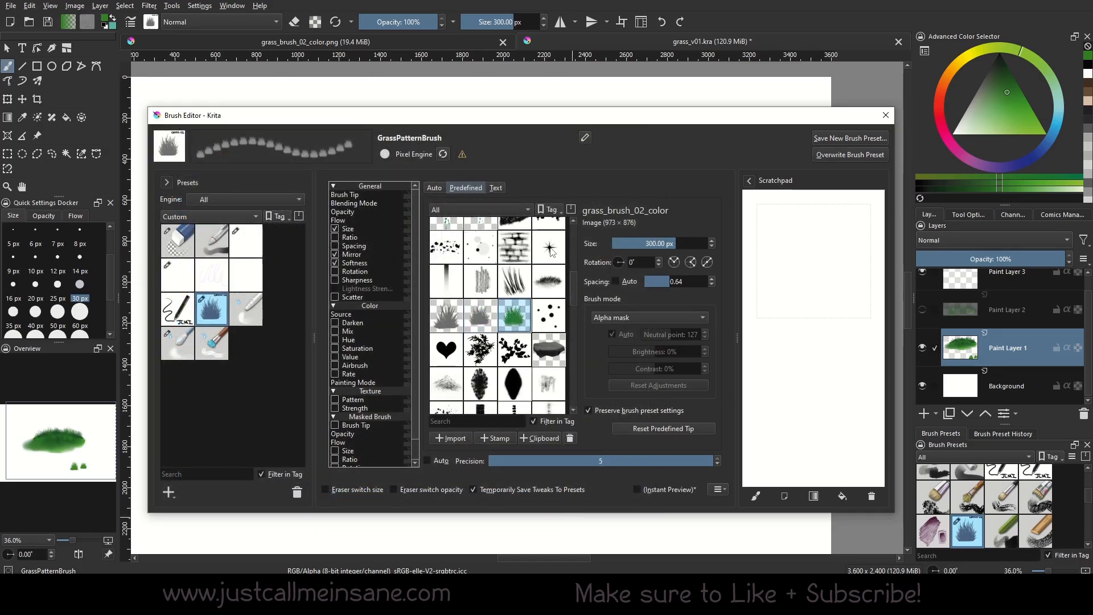
pyautogui.click(885, 116)
# Test the new brush tip above the painted grass with the current green, a lighter green and a darker green, undoing the strokes
pyautogui.moveTo(637, 202)
pyautogui.mouseDown()
pyautogui.moveTo(734, 197)
pyautogui.moveTo(446, 193)
pyautogui.moveTo(707, 187)
pyautogui.moveTo(730, 225)
pyautogui.moveTo(709, 188)
pyautogui.moveTo(471, 169)
pyautogui.moveTo(637, 168)
pyautogui.moveTo(613, 161)
pyautogui.moveTo(249, 185)
pyautogui.moveTo(661, 215)
pyautogui.mouseUp()
pyautogui.click(662, 21)
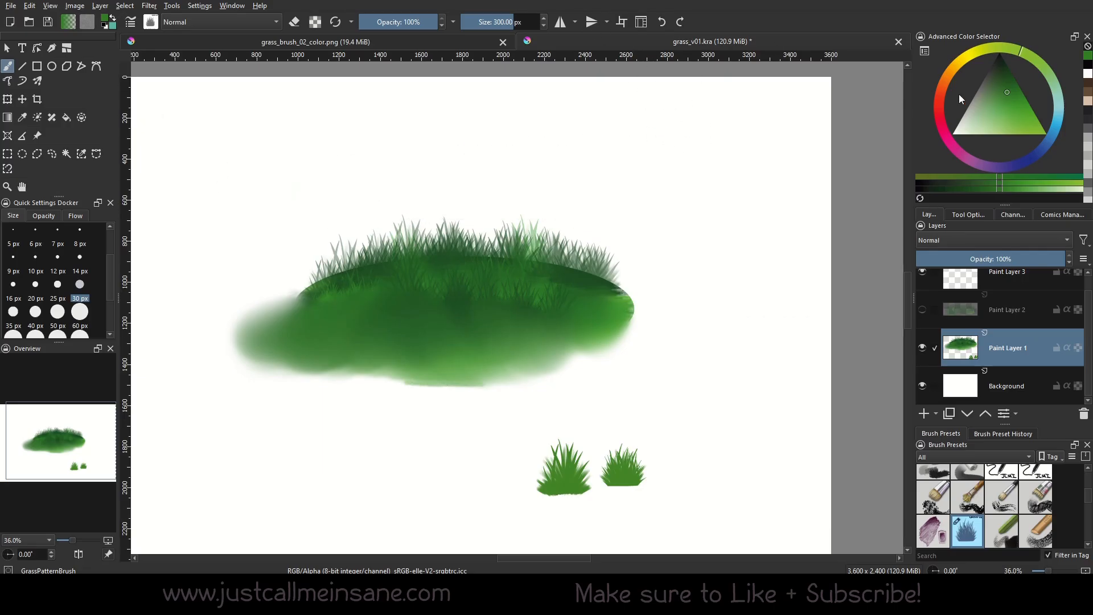
pyautogui.click(1010, 135)
pyautogui.moveTo(672, 150)
pyautogui.mouseDown()
pyautogui.moveTo(737, 170)
pyautogui.moveTo(642, 203)
pyautogui.moveTo(615, 152)
pyautogui.moveTo(569, 142)
pyautogui.mouseUp()
pyautogui.moveTo(1010, 104); pyautogui.dragTo(1004, 76)
pyautogui.moveTo(695, 114)
pyautogui.mouseDown()
pyautogui.moveTo(639, 127)
pyautogui.moveTo(689, 196)
pyautogui.mouseUp()
pyautogui.click(661, 22)
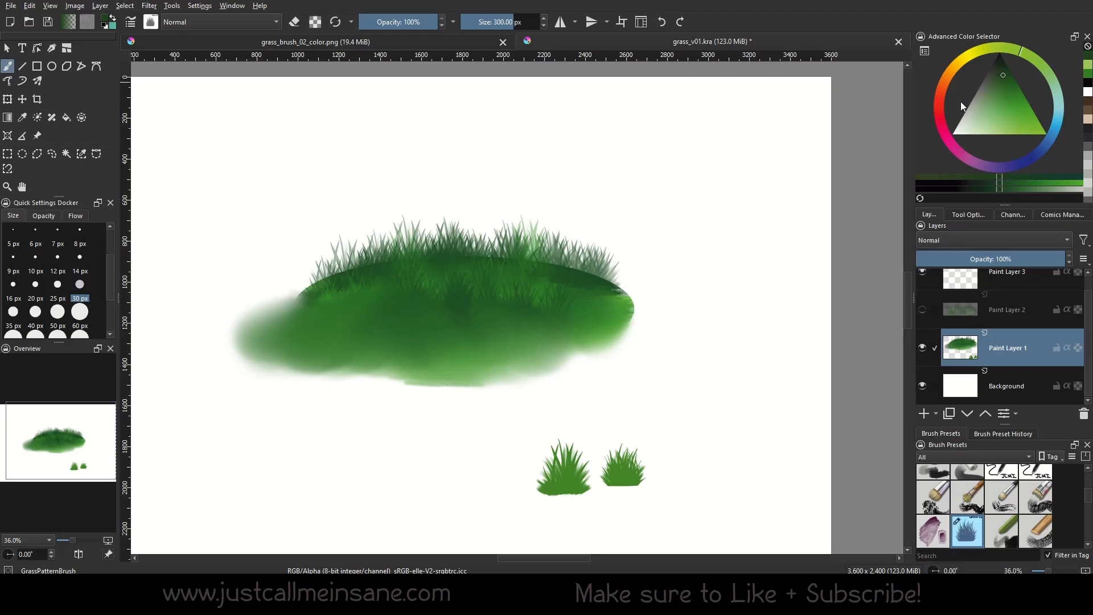
# Test the brush tip with a grey colour above the painted grass and undo the stroke
pyautogui.moveTo(958, 130); pyautogui.dragTo(948, 136)
pyautogui.moveTo(980, 91); pyautogui.dragTo(931, 89)
pyautogui.moveTo(592, 142)
pyautogui.mouseDown()
pyautogui.moveTo(652, 153)
pyautogui.moveTo(712, 202)
pyautogui.moveTo(706, 167)
pyautogui.moveTo(763, 171)
pyautogui.mouseUp()
pyautogui.click(662, 22)
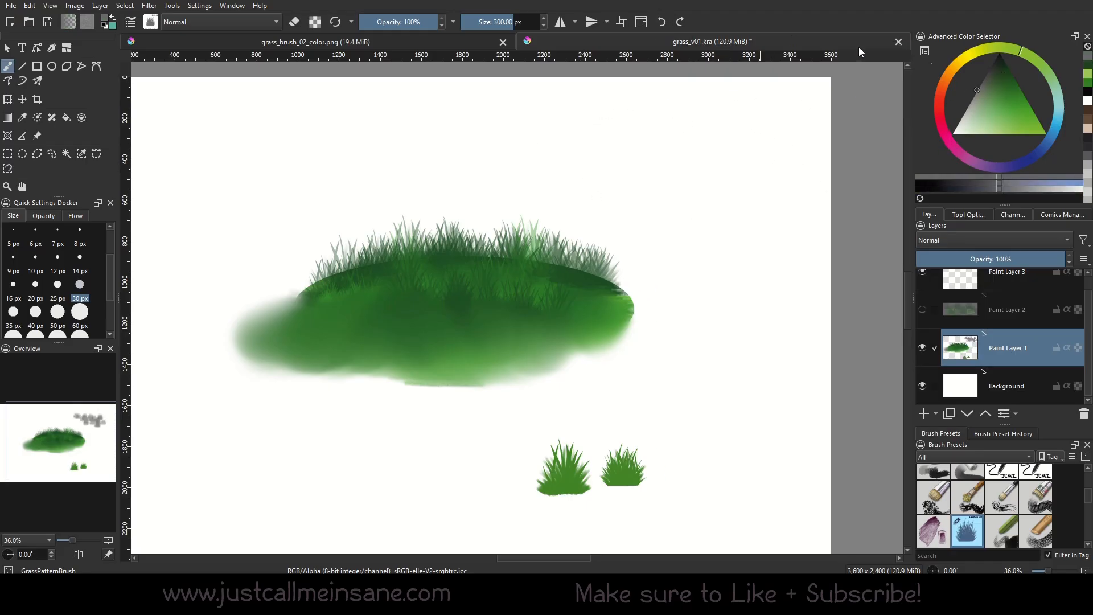
# Test the brush tip with a dark green above the painted grass and undo all the test strokes
pyautogui.moveTo(1026, 97); pyautogui.dragTo(1013, 75)
pyautogui.moveTo(640, 124)
pyautogui.mouseDown()
pyautogui.moveTo(561, 136)
pyautogui.moveTo(673, 166)
pyautogui.moveTo(493, 179)
pyautogui.moveTo(552, 126)
pyautogui.moveTo(530, 164)
pyautogui.moveTo(759, 183)
pyautogui.mouseUp()
pyautogui.click(662, 22)
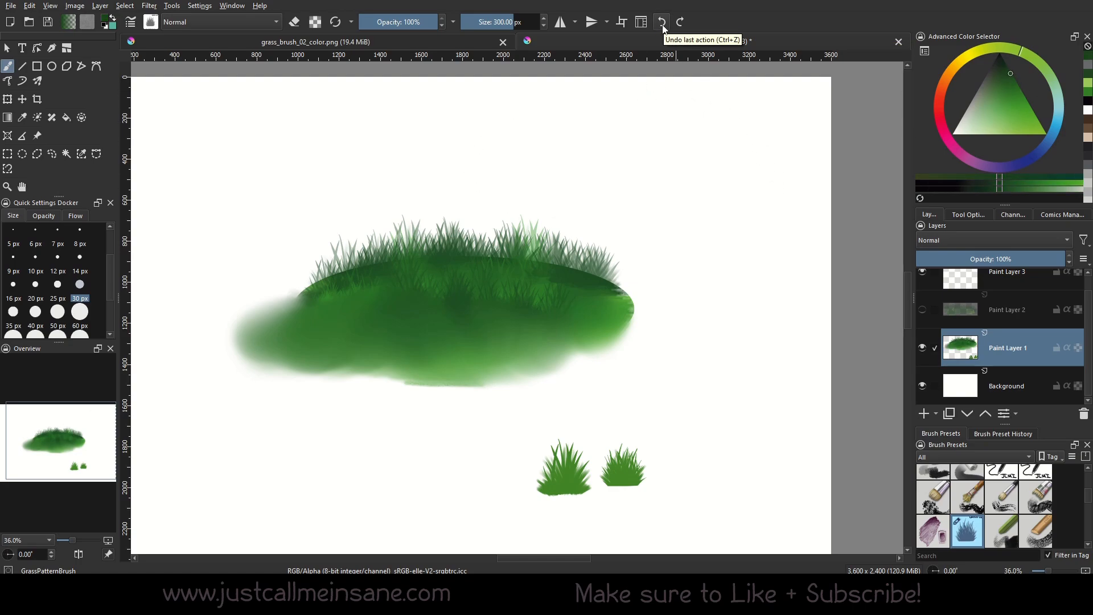
pyautogui.moveTo(638, 165)
pyautogui.mouseDown()
pyautogui.moveTo(616, 192)
pyautogui.moveTo(643, 204)
pyautogui.moveTo(729, 197)
pyautogui.moveTo(737, 207)
pyautogui.moveTo(693, 215)
pyautogui.moveTo(736, 217)
pyautogui.mouseUp()
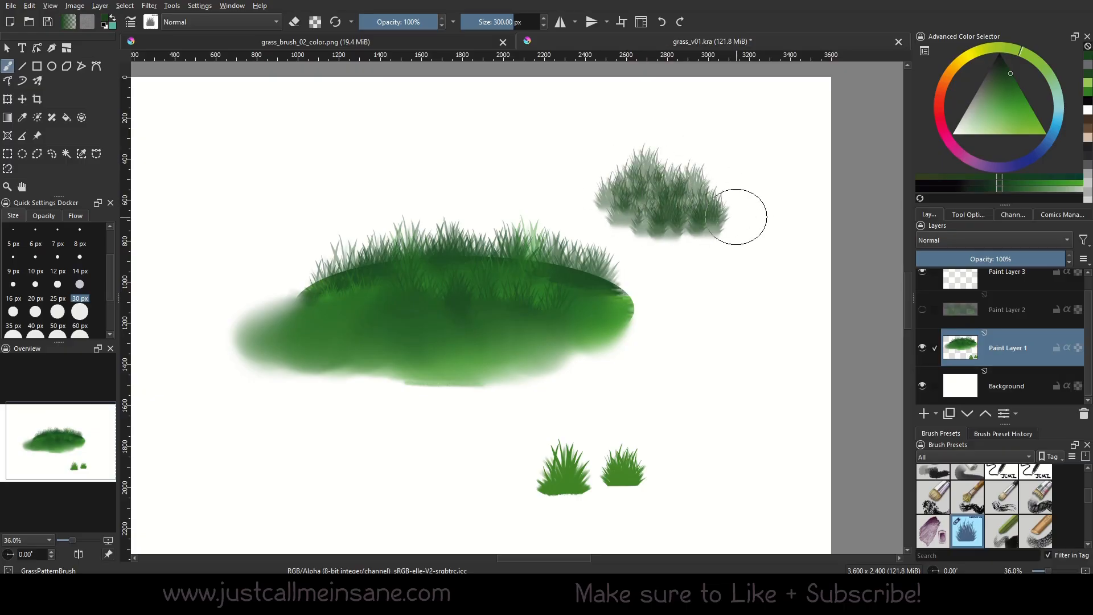
pyautogui.click(662, 26)
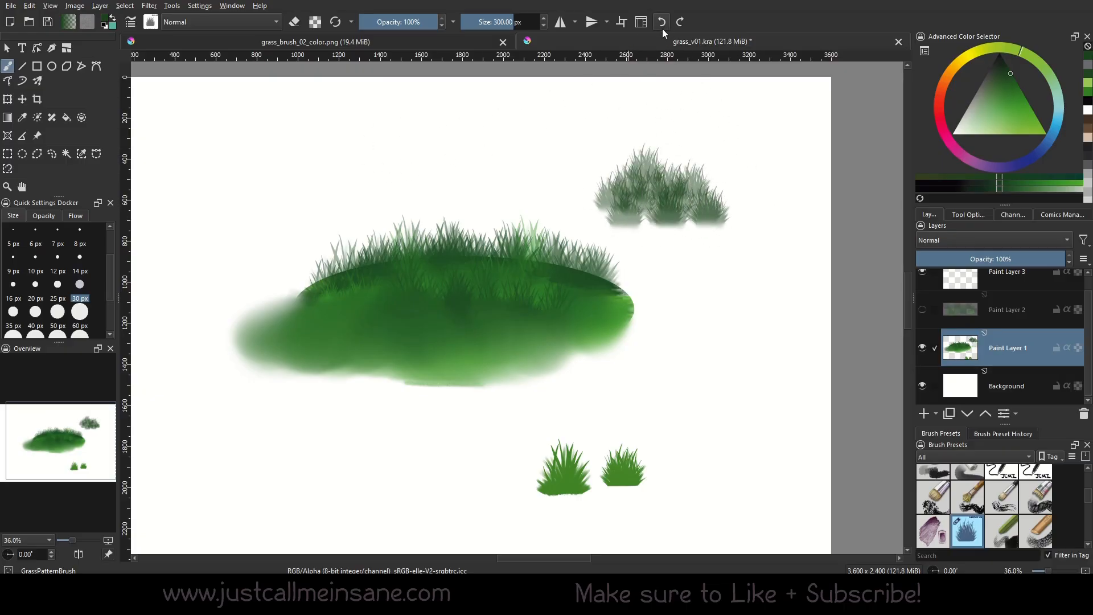
pyautogui.click(662, 28)
pyautogui.click(662, 27)
pyautogui.click(663, 27)
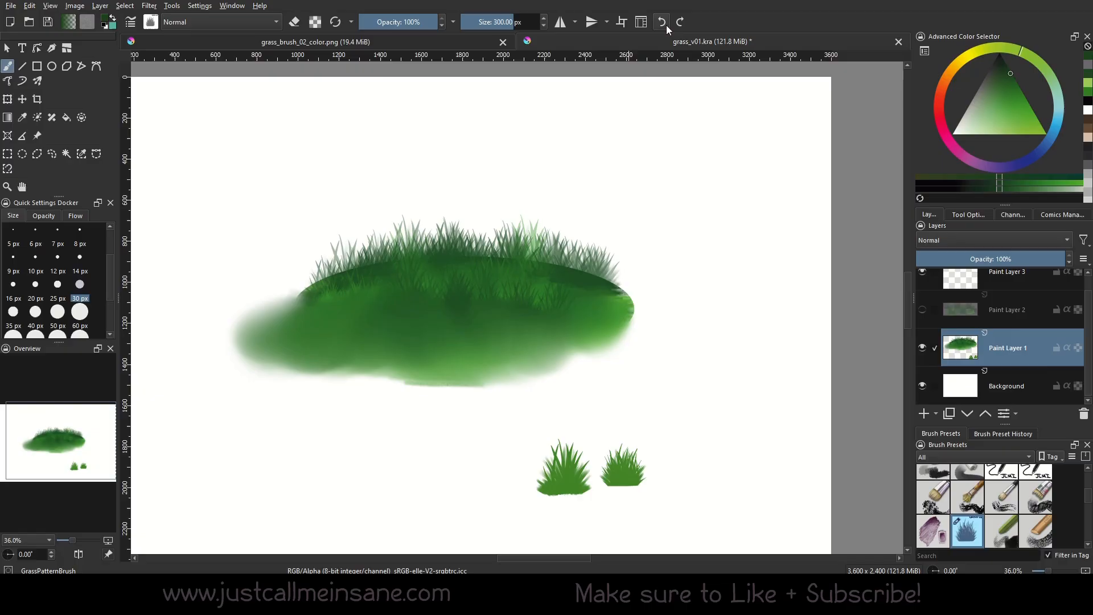
# Add a new paint layer directly above Paint Layer 1 and paint medium green grass over the mound
pyautogui.click(923, 414)
pyautogui.moveTo(1016, 113); pyautogui.dragTo(1020, 94)
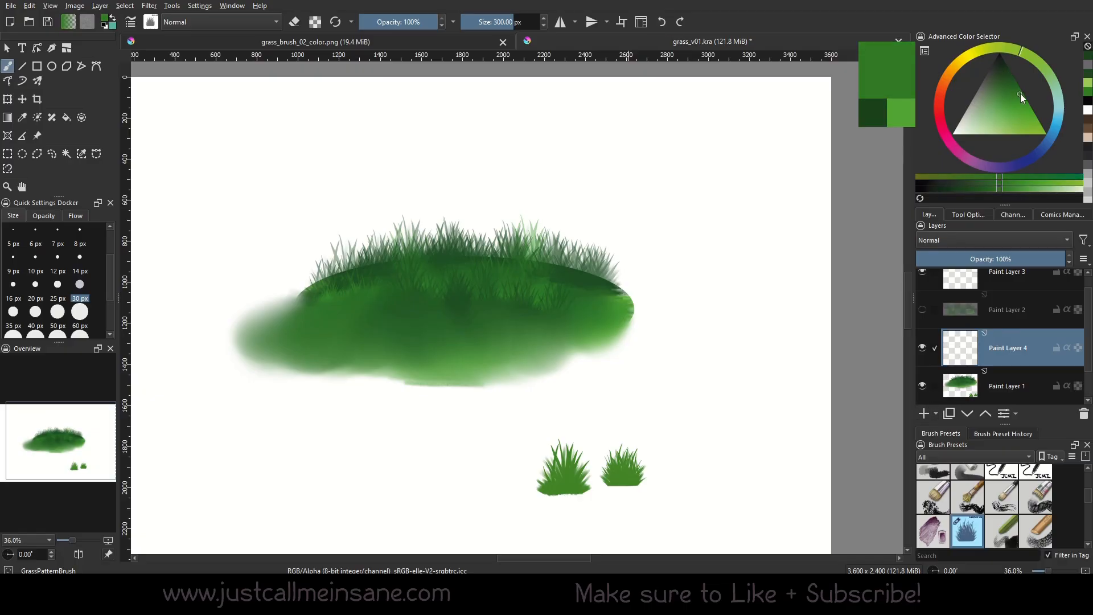
pyautogui.click(1027, 57)
pyautogui.moveTo(299, 309); pyautogui.dragTo(323, 315)
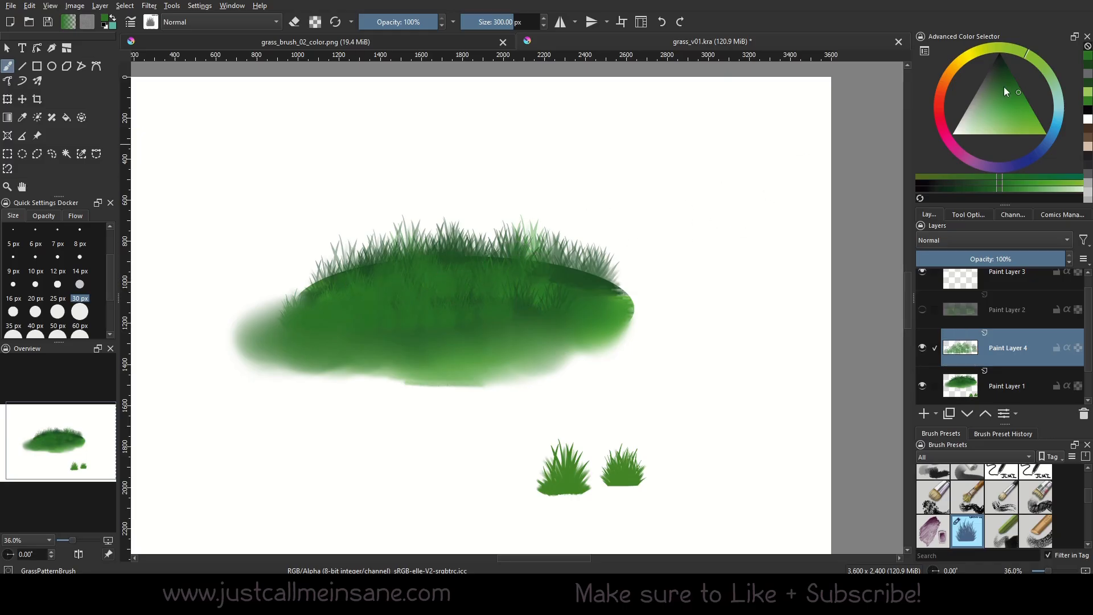
# Build up the grass on the new layer with light, dark and medium green strokes across the mound
pyautogui.moveTo(1005, 91); pyautogui.dragTo(1002, 115)
pyautogui.moveTo(317, 306)
pyautogui.mouseDown()
pyautogui.moveTo(455, 297)
pyautogui.moveTo(423, 320)
pyautogui.moveTo(415, 301)
pyautogui.moveTo(438, 278)
pyautogui.moveTo(505, 292)
pyautogui.moveTo(527, 312)
pyautogui.mouseUp()
pyautogui.click(1004, 99)
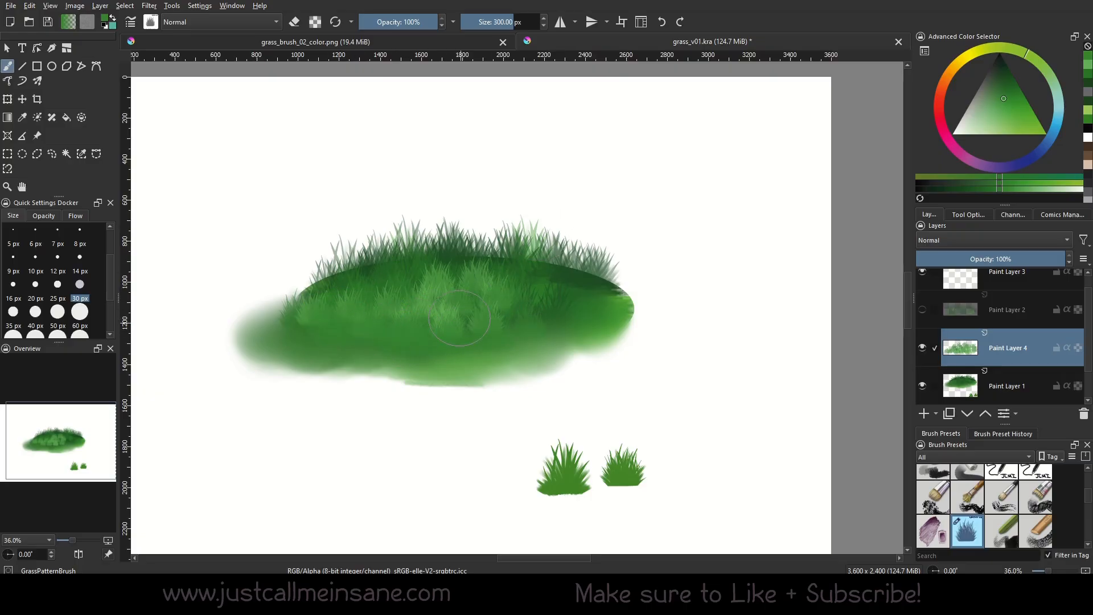
pyautogui.click(1006, 74)
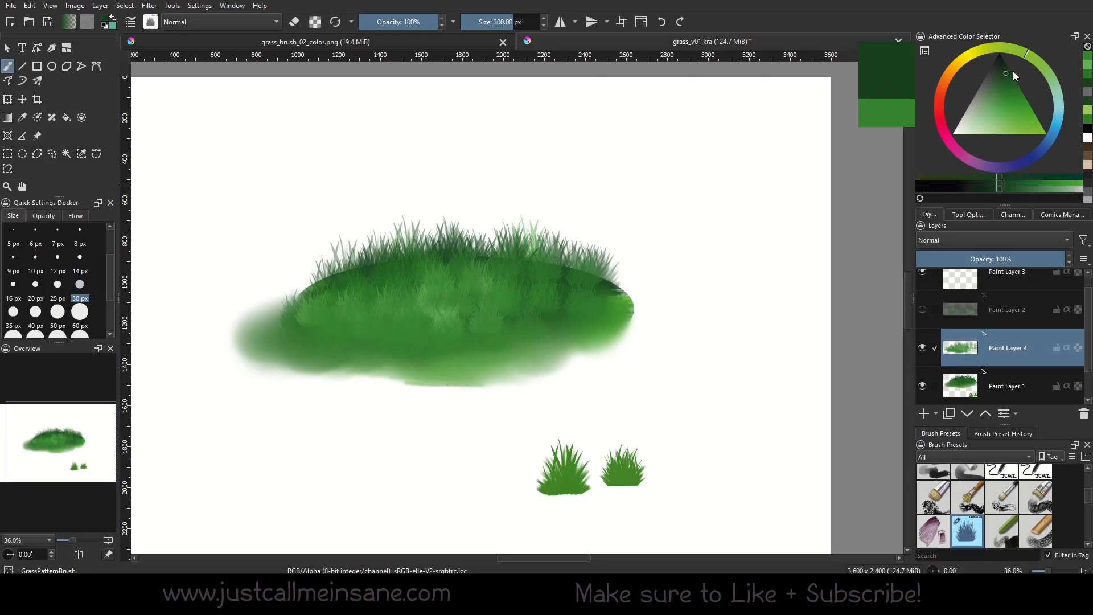
pyautogui.moveTo(332, 275)
pyautogui.mouseDown()
pyautogui.moveTo(456, 274)
pyautogui.moveTo(408, 272)
pyautogui.moveTo(450, 307)
pyautogui.mouseUp()
pyautogui.click(1013, 89)
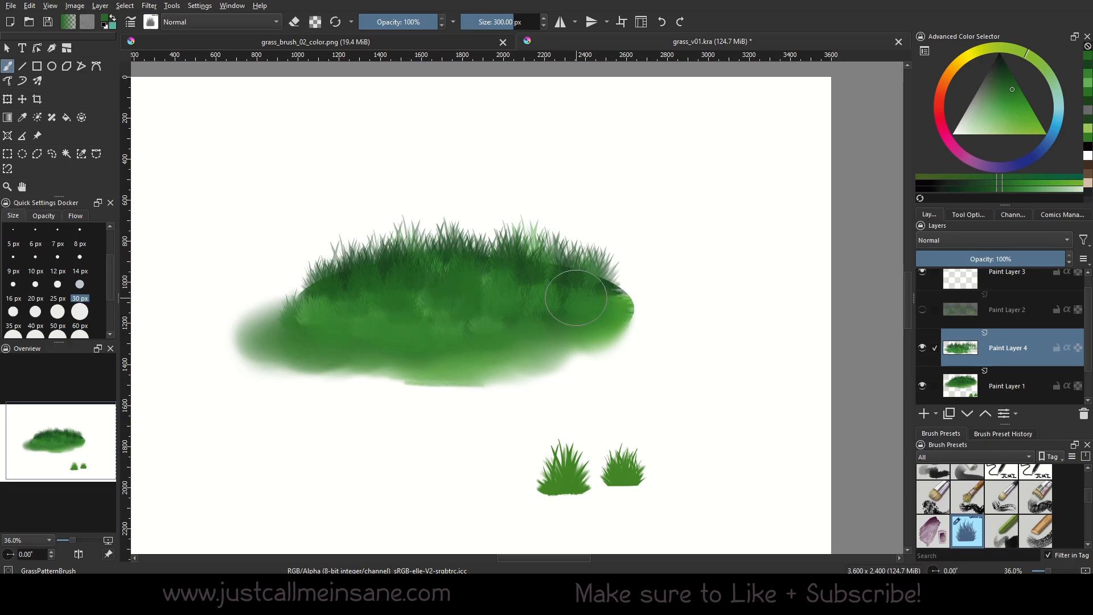
pyautogui.moveTo(1011, 93); pyautogui.dragTo(1006, 105)
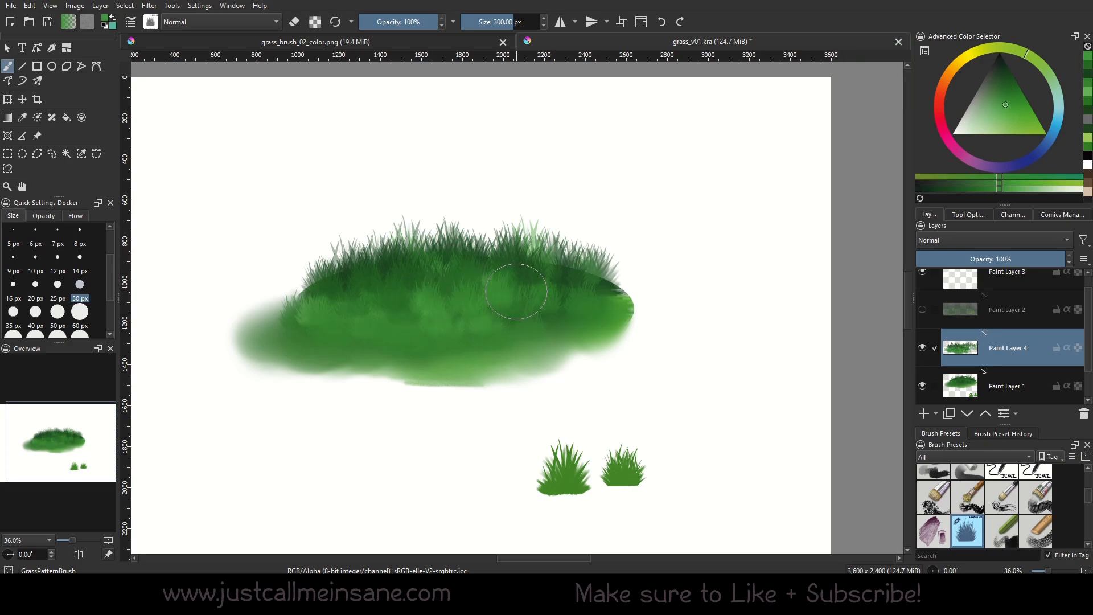
# Open the Brush Editor and compare GrassPatternBrush strokes with the Darken option on and off in the scratchpad
pyautogui.click(131, 22)
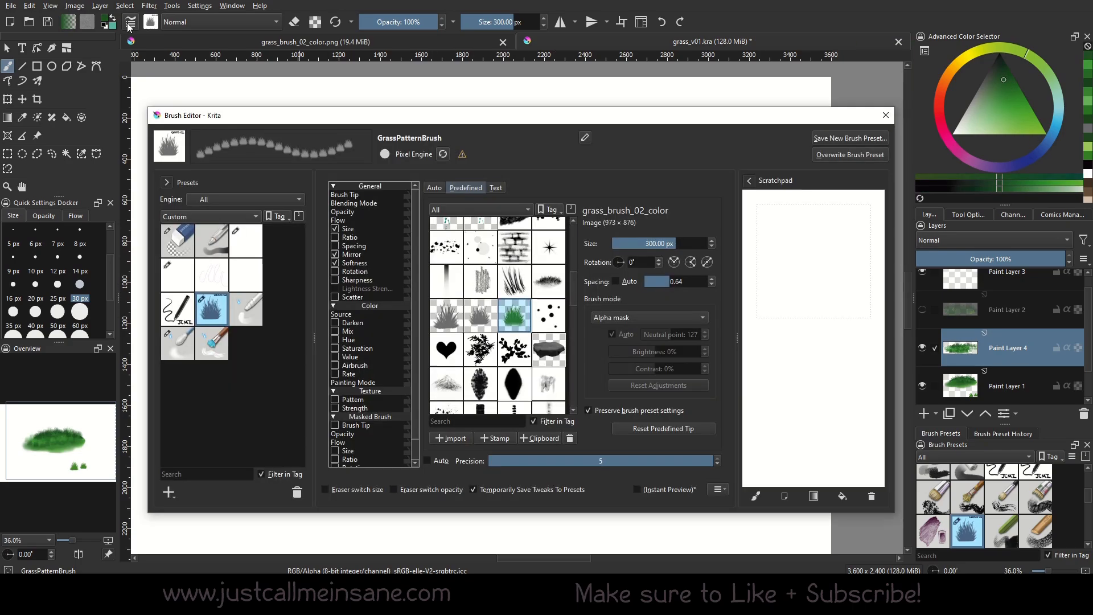
pyautogui.scroll(-1, 418, 378)
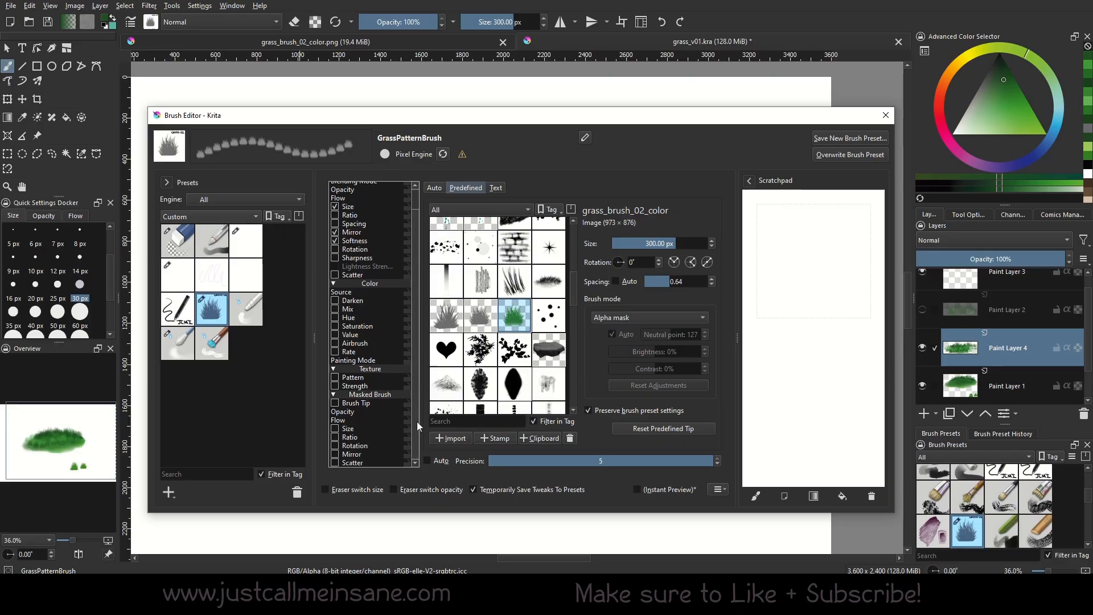
pyautogui.click(378, 301)
pyautogui.click(335, 300)
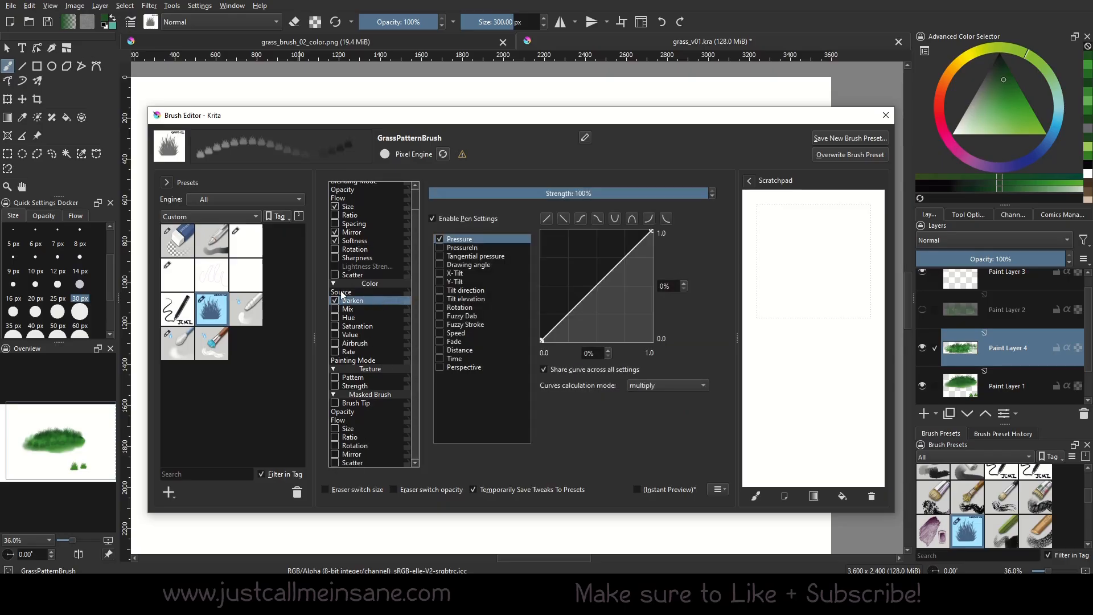
pyautogui.moveTo(837, 219)
pyautogui.mouseDown()
pyautogui.moveTo(830, 268)
pyautogui.moveTo(800, 312)
pyautogui.moveTo(843, 330)
pyautogui.moveTo(809, 273)
pyautogui.moveTo(780, 257)
pyautogui.moveTo(823, 265)
pyautogui.moveTo(808, 310)
pyautogui.moveTo(849, 281)
pyautogui.moveTo(780, 244)
pyautogui.moveTo(797, 205)
pyautogui.moveTo(792, 342)
pyautogui.mouseUp()
pyautogui.click(335, 300)
pyautogui.click(871, 496)
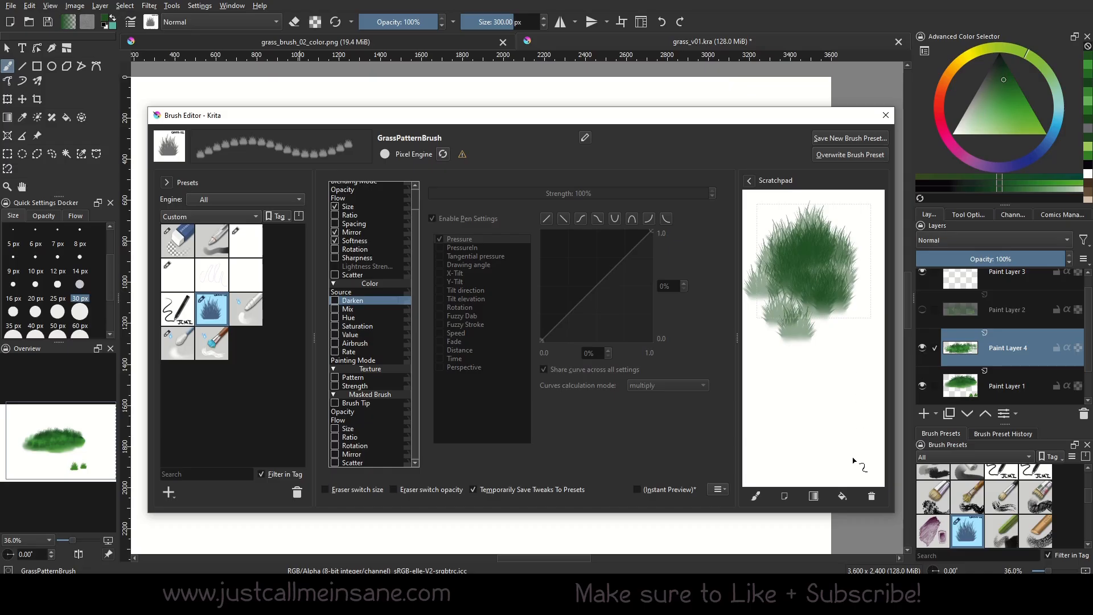
# Enable Darken again, paint test strokes on an empty scratchpad and clear them
pyautogui.click(335, 300)
pyautogui.click(871, 496)
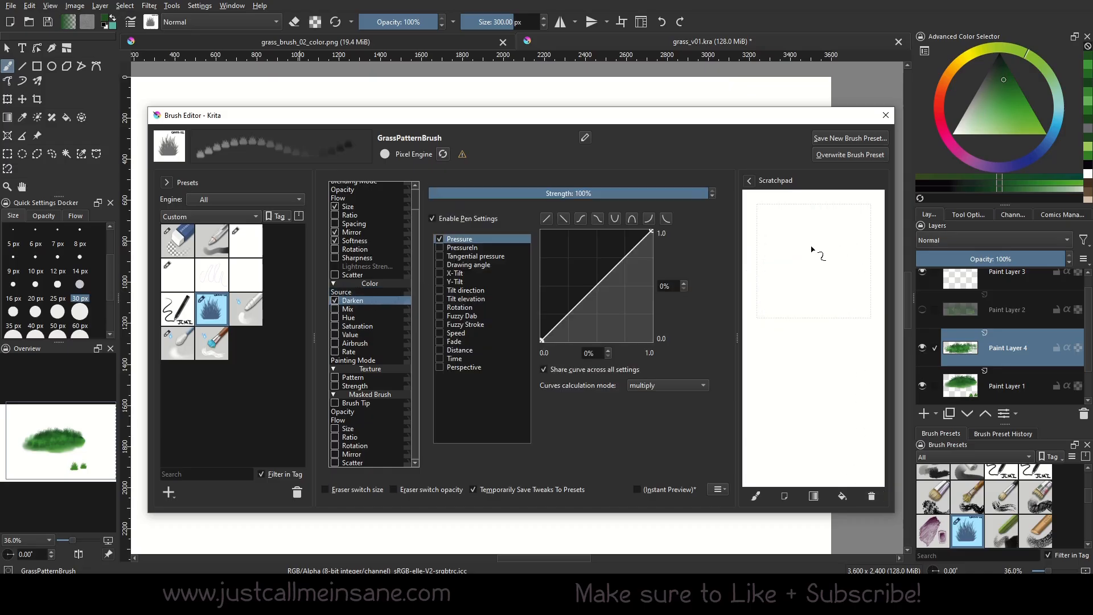
pyautogui.moveTo(817, 251)
pyautogui.mouseDown()
pyautogui.moveTo(792, 285)
pyautogui.moveTo(805, 317)
pyautogui.moveTo(845, 310)
pyautogui.moveTo(849, 291)
pyautogui.mouseUp()
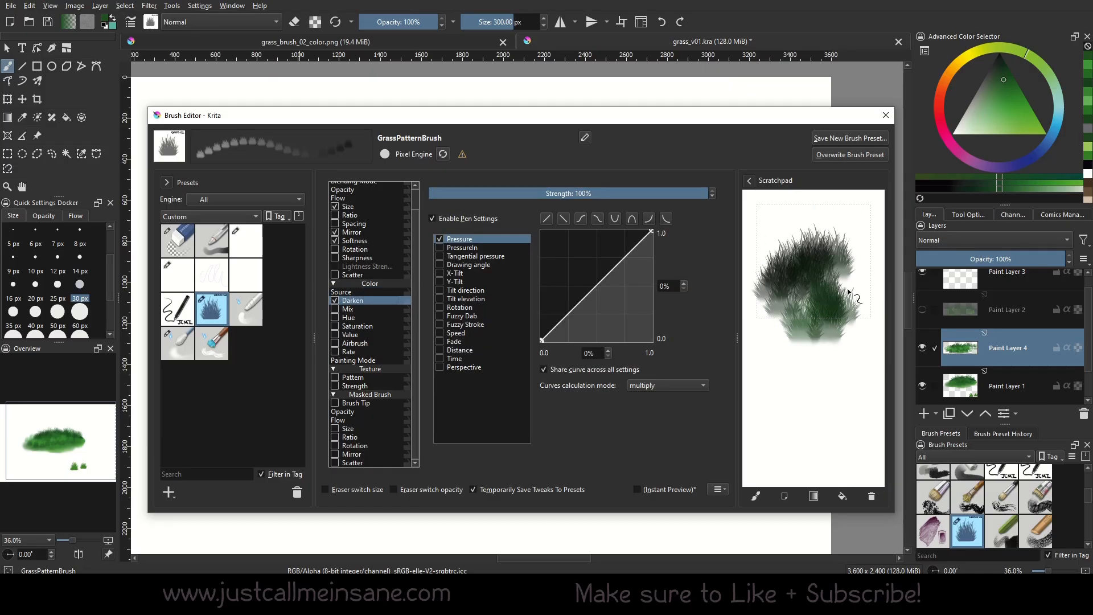
pyautogui.moveTo(768, 301); pyautogui.dragTo(883, 279)
pyautogui.click(871, 496)
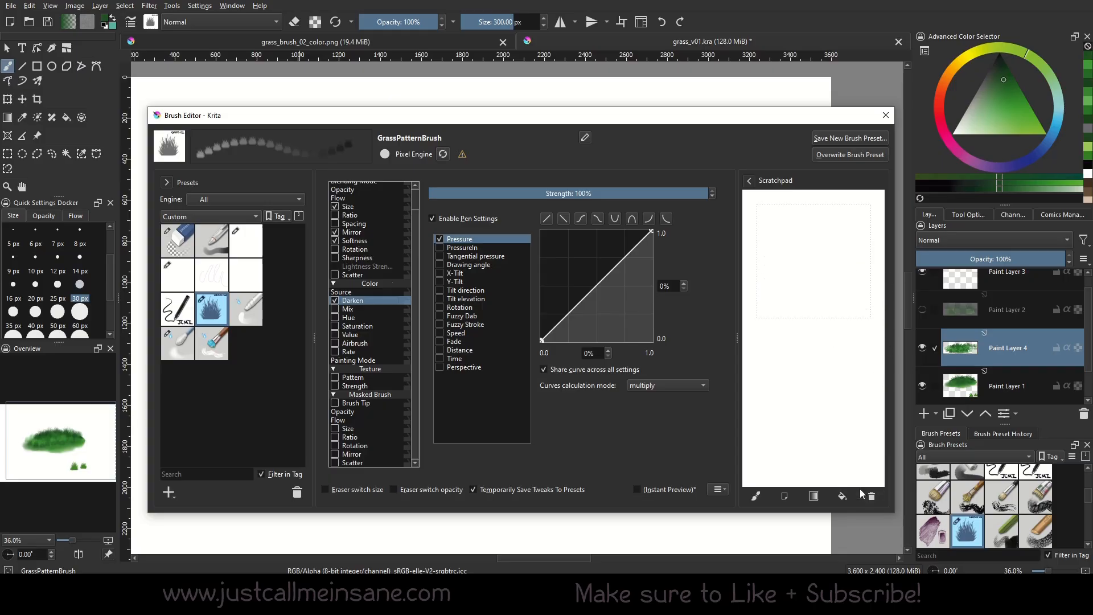
# Try the Mix color option in place of Darken with scratchpad strokes, and clear the scratchpad
pyautogui.click(335, 309)
pyautogui.moveTo(851, 222)
pyautogui.mouseDown()
pyautogui.moveTo(763, 284)
pyautogui.moveTo(801, 317)
pyautogui.moveTo(842, 256)
pyautogui.moveTo(763, 296)
pyautogui.moveTo(809, 342)
pyautogui.moveTo(854, 325)
pyautogui.mouseUp()
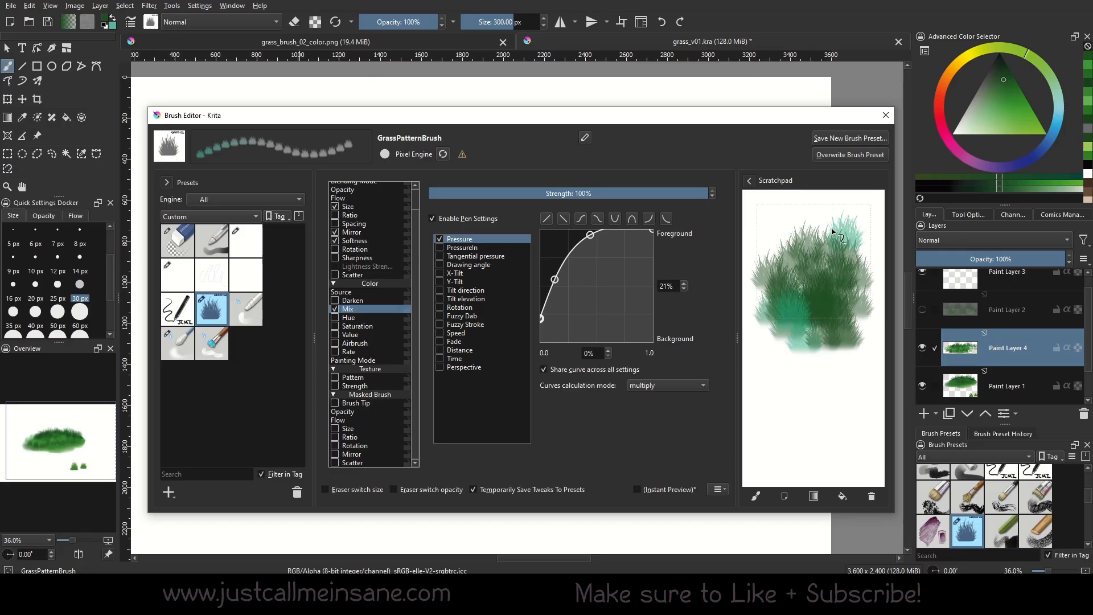
pyautogui.moveTo(789, 234); pyautogui.dragTo(766, 325)
pyautogui.click(872, 495)
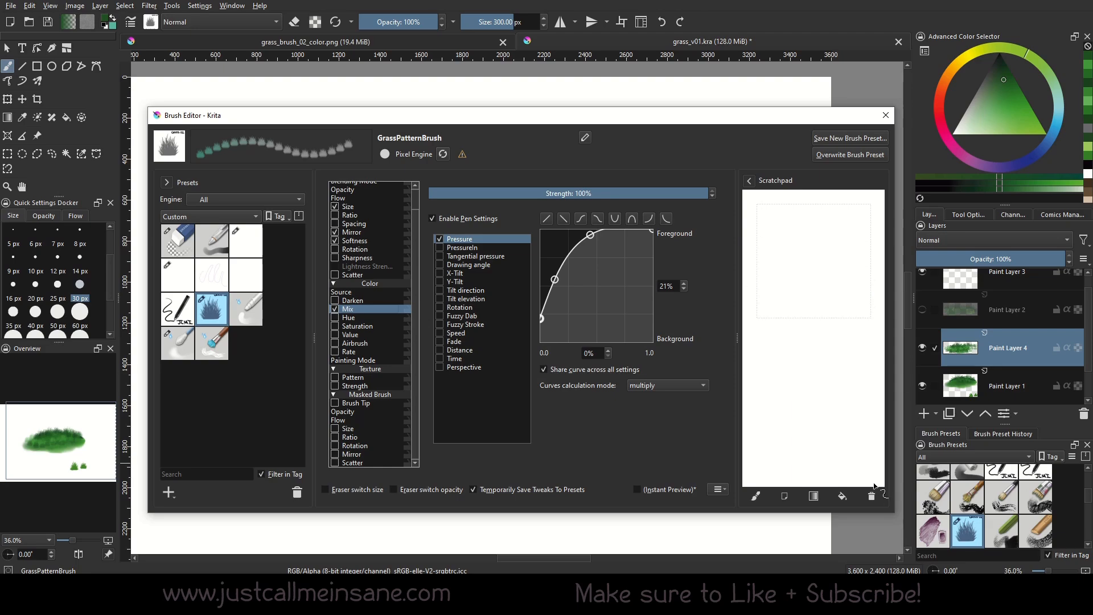
# Try the Hue color option in place of Mix with scratchpad strokes, clear them and disable Hue
pyautogui.click(335, 318)
pyautogui.moveTo(851, 239)
pyautogui.mouseDown()
pyautogui.moveTo(838, 287)
pyautogui.moveTo(808, 319)
pyautogui.moveTo(851, 309)
pyautogui.moveTo(808, 250)
pyautogui.moveTo(757, 284)
pyautogui.mouseUp()
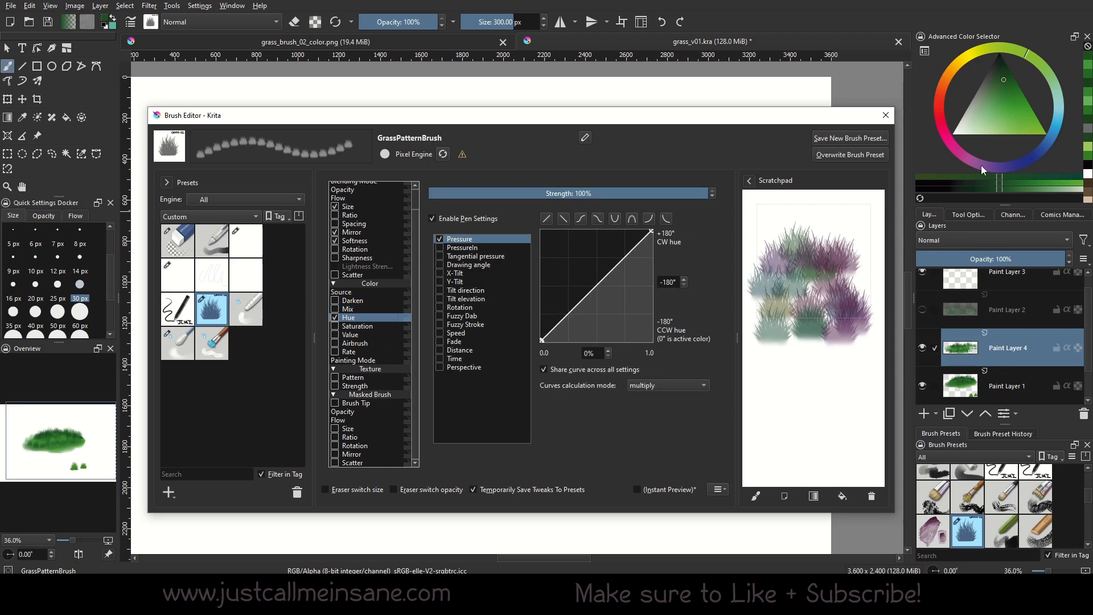
pyautogui.moveTo(793, 235)
pyautogui.mouseDown()
pyautogui.moveTo(854, 245)
pyautogui.moveTo(746, 273)
pyautogui.mouseUp()
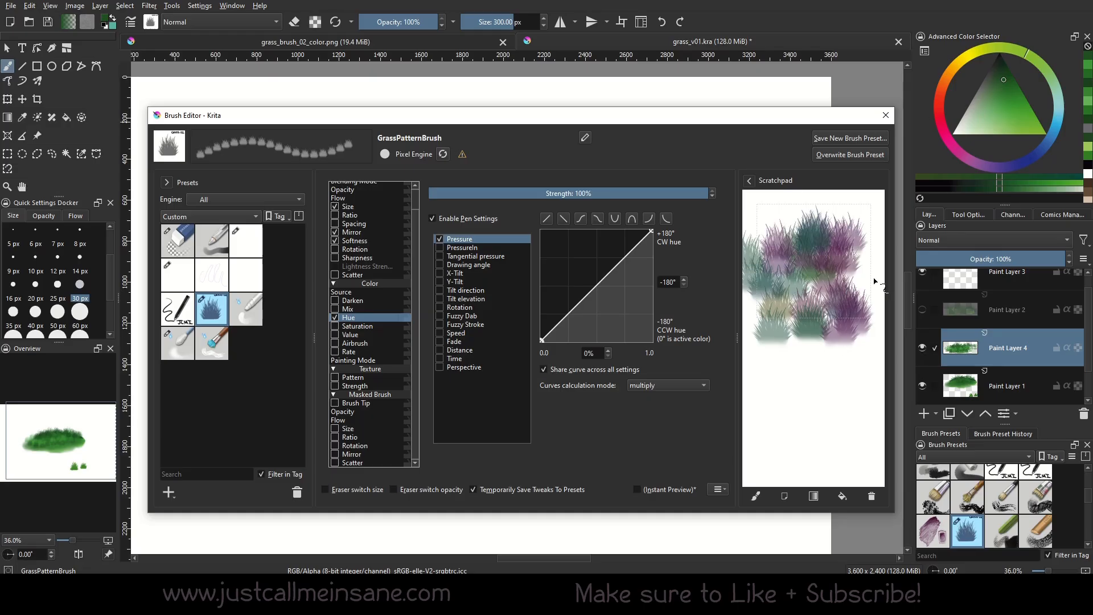
pyautogui.click(871, 495)
pyautogui.click(335, 317)
# Enable the Saturation option, fill the scratchpad with test strokes, clear it and disable Saturation
pyautogui.click(335, 325)
pyautogui.moveTo(837, 222)
pyautogui.mouseDown()
pyautogui.moveTo(775, 248)
pyautogui.moveTo(782, 281)
pyautogui.moveTo(802, 306)
pyautogui.moveTo(840, 319)
pyautogui.moveTo(843, 297)
pyautogui.moveTo(851, 321)
pyautogui.mouseUp()
pyautogui.moveTo(849, 283); pyautogui.dragTo(866, 322)
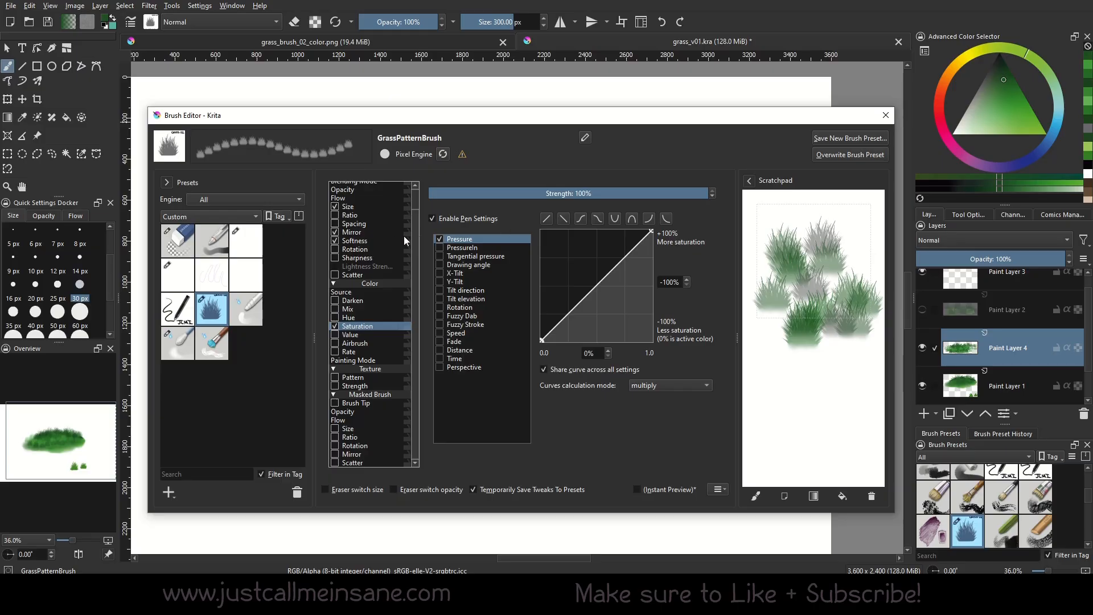
pyautogui.moveTo(841, 285)
pyautogui.mouseDown()
pyautogui.moveTo(827, 234)
pyautogui.moveTo(783, 308)
pyautogui.moveTo(766, 312)
pyautogui.moveTo(759, 296)
pyautogui.moveTo(834, 317)
pyautogui.mouseUp()
pyautogui.moveTo(819, 270)
pyautogui.mouseDown()
pyautogui.moveTo(837, 296)
pyautogui.moveTo(769, 239)
pyautogui.moveTo(797, 307)
pyautogui.moveTo(845, 336)
pyautogui.moveTo(840, 379)
pyautogui.moveTo(780, 365)
pyautogui.moveTo(857, 430)
pyautogui.moveTo(837, 341)
pyautogui.mouseUp()
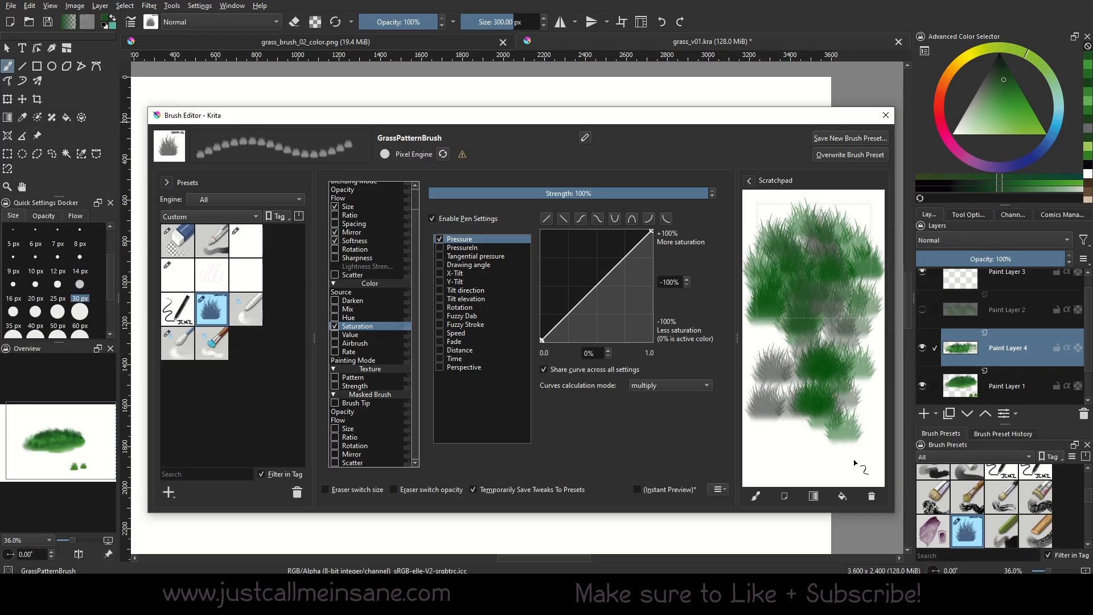
pyautogui.click(872, 496)
pyautogui.click(335, 326)
# Enable the Value option and test it with repeated vertical strokes at varying pen pressure, clearing the scratchpad between tests
pyautogui.click(334, 334)
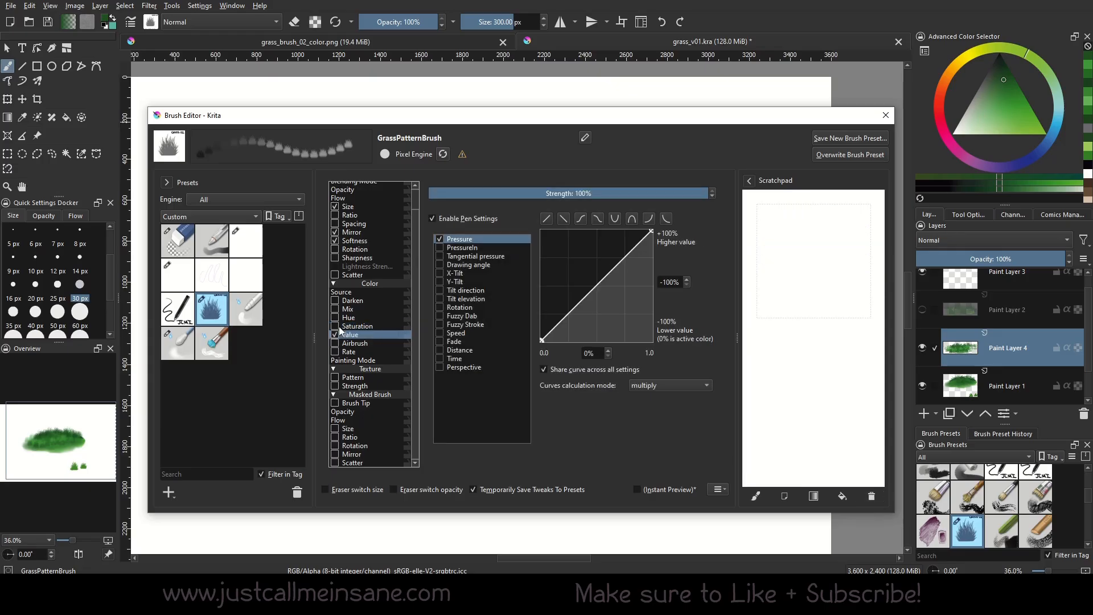
pyautogui.moveTo(814, 239)
pyautogui.mouseDown()
pyautogui.moveTo(792, 313)
pyautogui.moveTo(839, 305)
pyautogui.moveTo(853, 243)
pyautogui.moveTo(823, 326)
pyautogui.moveTo(813, 300)
pyautogui.moveTo(822, 313)
pyautogui.moveTo(779, 317)
pyautogui.moveTo(794, 345)
pyautogui.moveTo(829, 333)
pyautogui.moveTo(862, 350)
pyautogui.mouseUp()
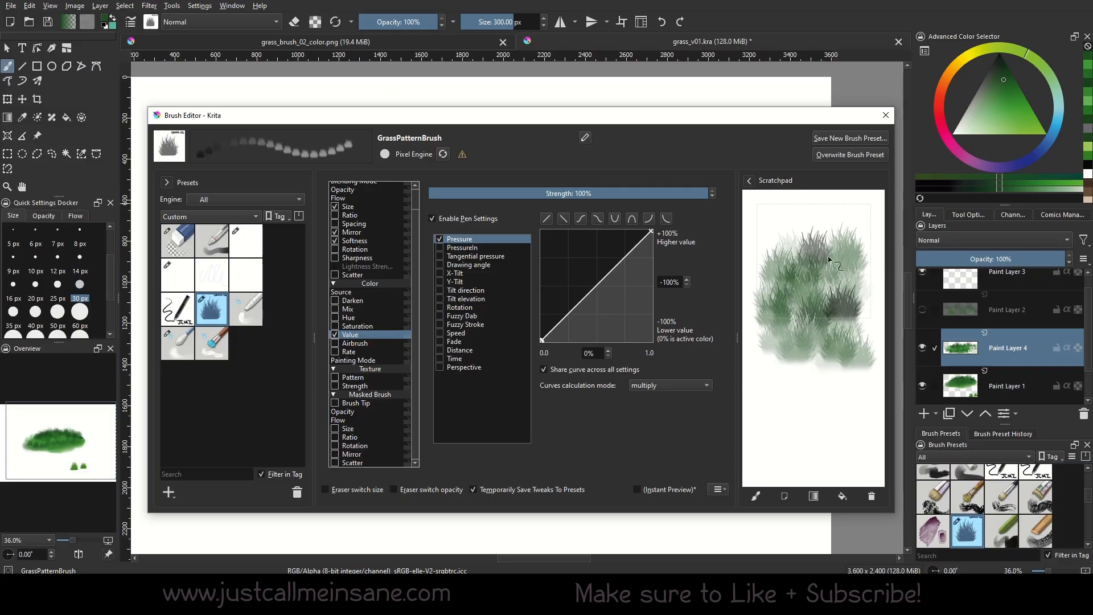
pyautogui.moveTo(828, 260)
pyautogui.mouseDown()
pyautogui.moveTo(800, 237)
pyautogui.moveTo(791, 245)
pyautogui.moveTo(816, 409)
pyautogui.mouseUp()
pyautogui.click(871, 496)
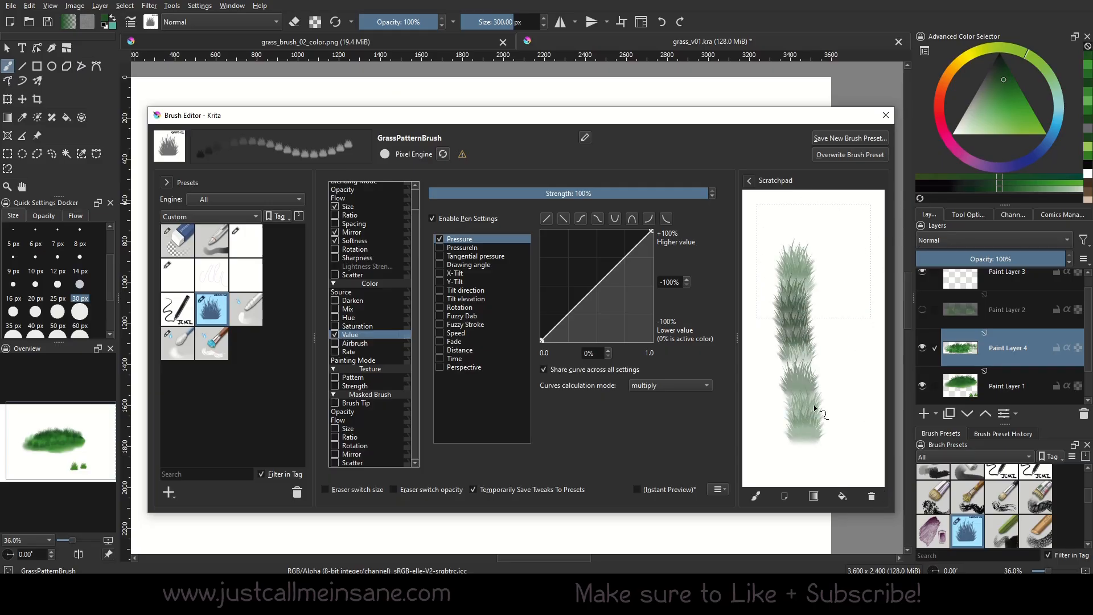
pyautogui.moveTo(837, 253)
pyautogui.mouseDown()
pyautogui.moveTo(834, 447)
pyautogui.moveTo(864, 242)
pyautogui.moveTo(861, 438)
pyautogui.mouseUp()
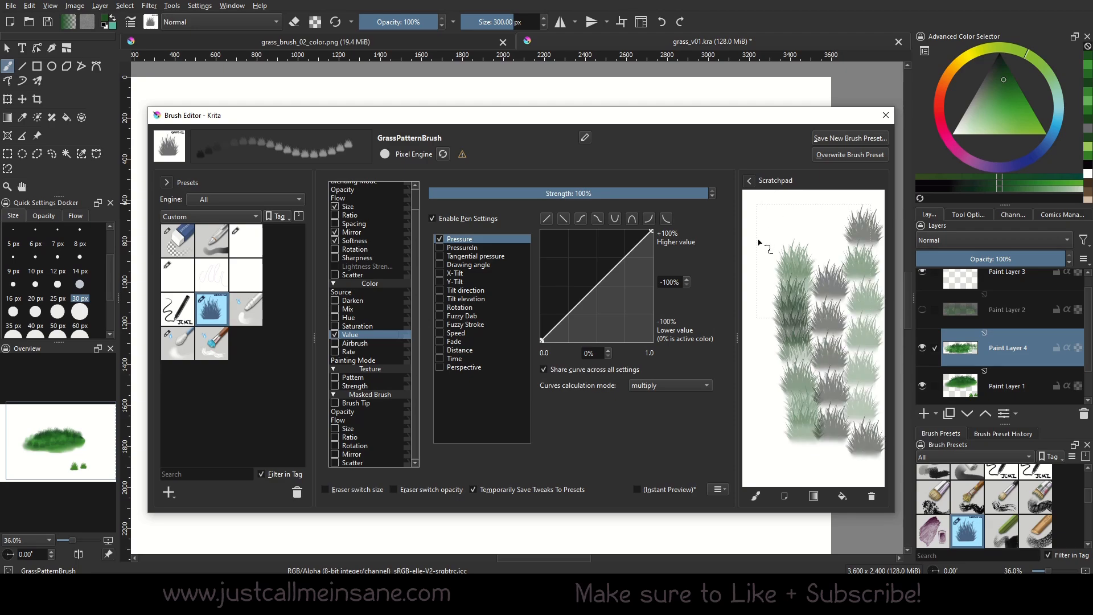
pyautogui.moveTo(759, 242); pyautogui.dragTo(765, 371)
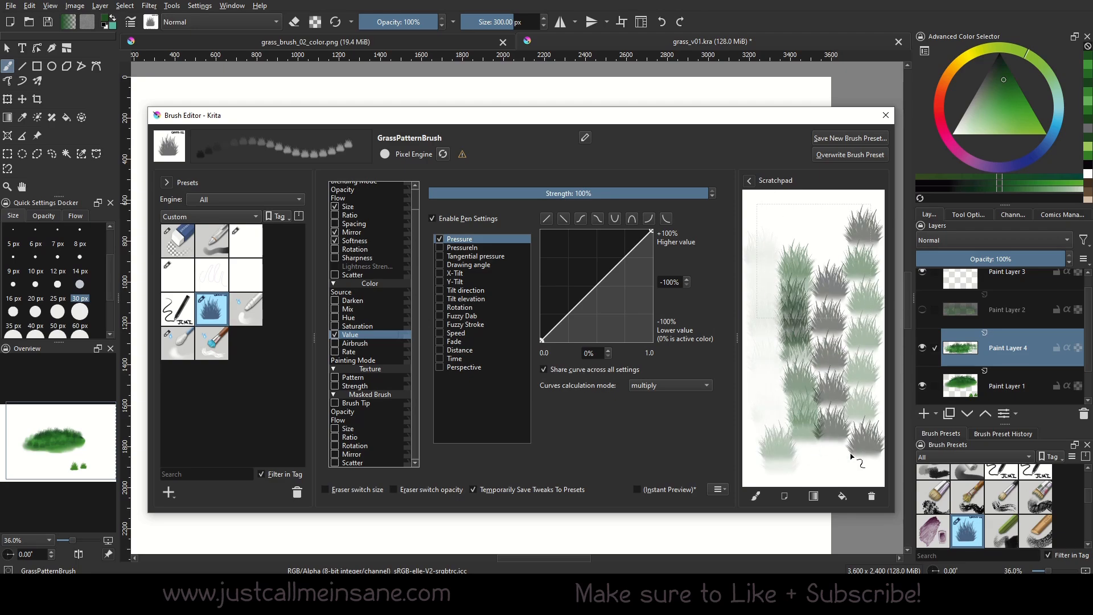
pyautogui.click(871, 496)
pyautogui.moveTo(789, 344); pyautogui.dragTo(797, 432)
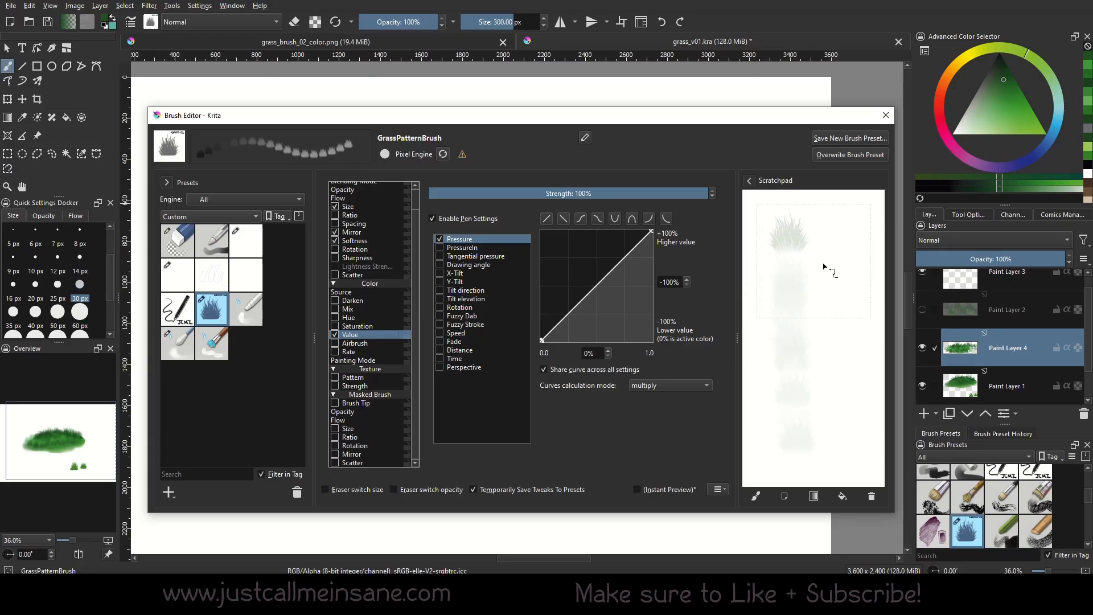
pyautogui.moveTo(827, 232); pyautogui.dragTo(820, 446)
pyautogui.click(872, 495)
pyautogui.moveTo(816, 258); pyautogui.dragTo(814, 387)
pyautogui.click(871, 496)
# Try the Airbrush option in place of Value with grass strokes in the scratchpad, and clear it
pyautogui.click(337, 344)
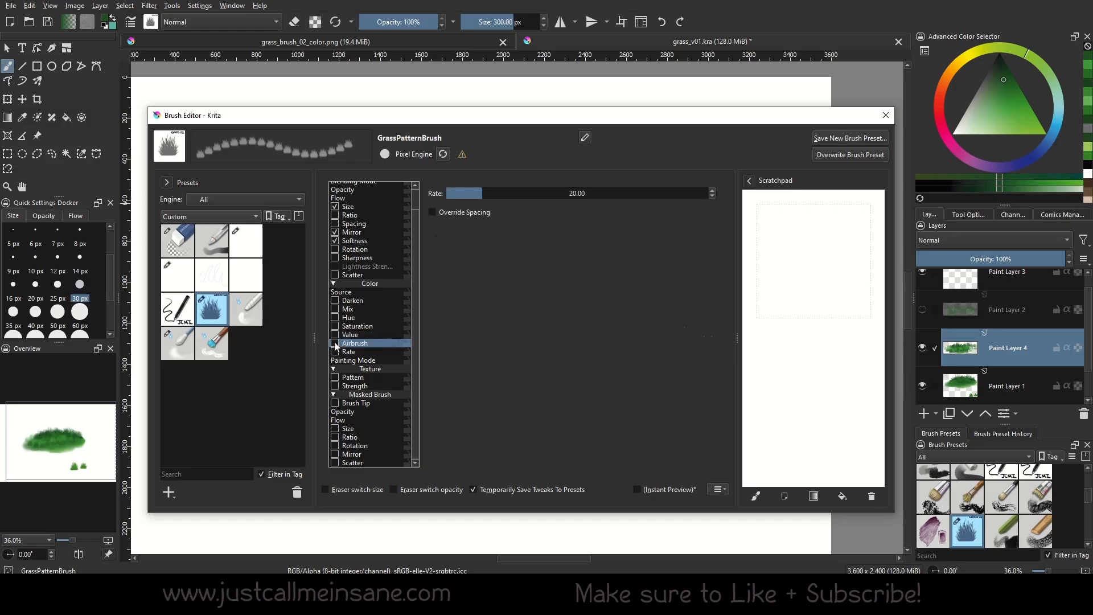
pyautogui.moveTo(840, 243)
pyautogui.mouseDown()
pyautogui.moveTo(800, 292)
pyautogui.moveTo(803, 345)
pyautogui.moveTo(840, 332)
pyautogui.moveTo(844, 341)
pyautogui.moveTo(811, 244)
pyautogui.moveTo(823, 230)
pyautogui.moveTo(809, 281)
pyautogui.moveTo(780, 307)
pyautogui.moveTo(861, 312)
pyautogui.mouseUp()
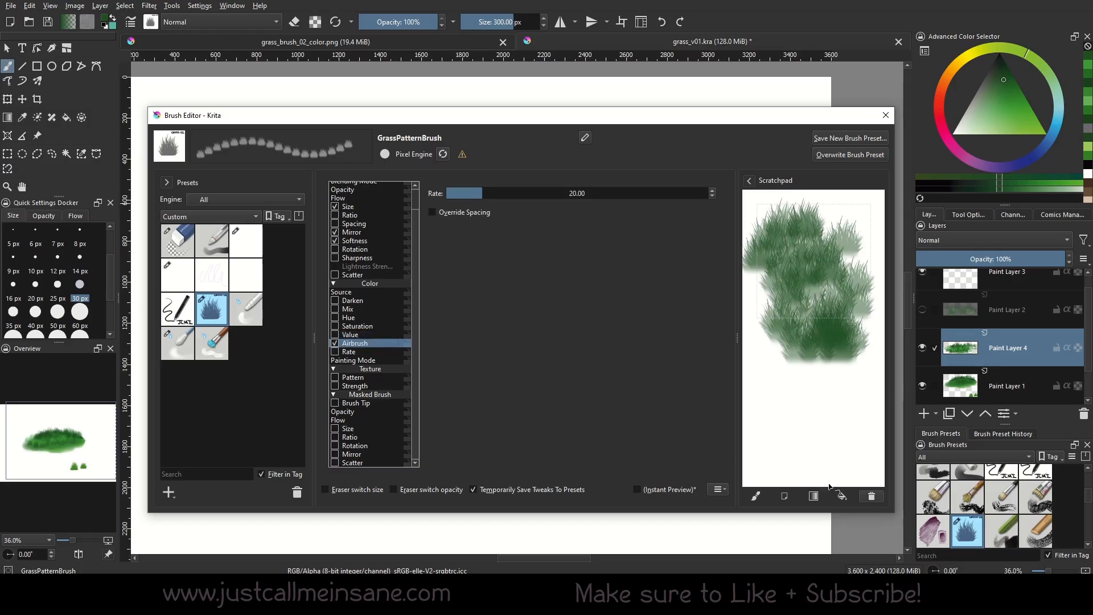
pyautogui.click(866, 499)
# Try the Rate option in place of Airbrush with a scratchpad stroke, clear it and disable Rate
pyautogui.click(335, 352)
pyautogui.moveTo(843, 239)
pyautogui.mouseDown()
pyautogui.moveTo(786, 296)
pyautogui.moveTo(852, 379)
pyautogui.moveTo(792, 273)
pyautogui.moveTo(774, 319)
pyautogui.moveTo(814, 353)
pyautogui.moveTo(850, 288)
pyautogui.mouseUp()
pyautogui.click(872, 497)
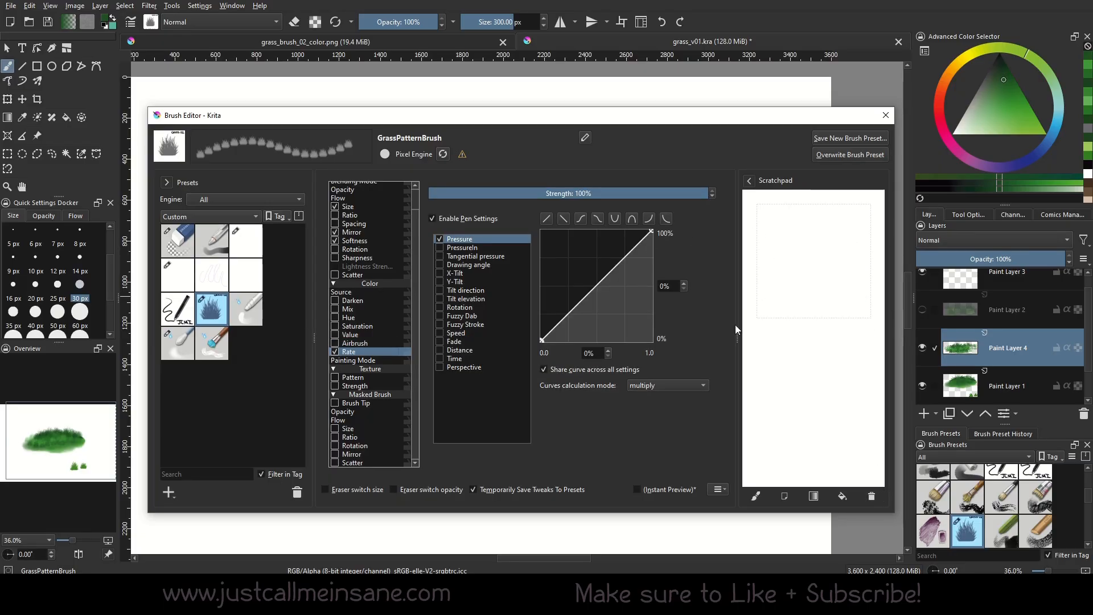
pyautogui.click(335, 352)
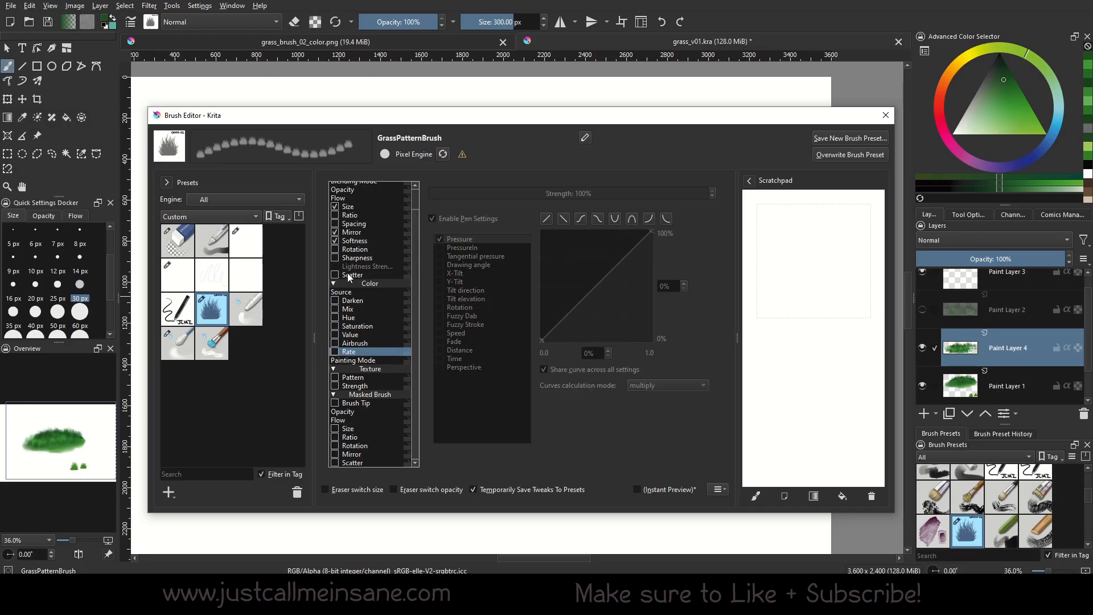
# Enable the Darken option, test it with grass strokes in the scratchpad, and disable Darken
pyautogui.click(335, 301)
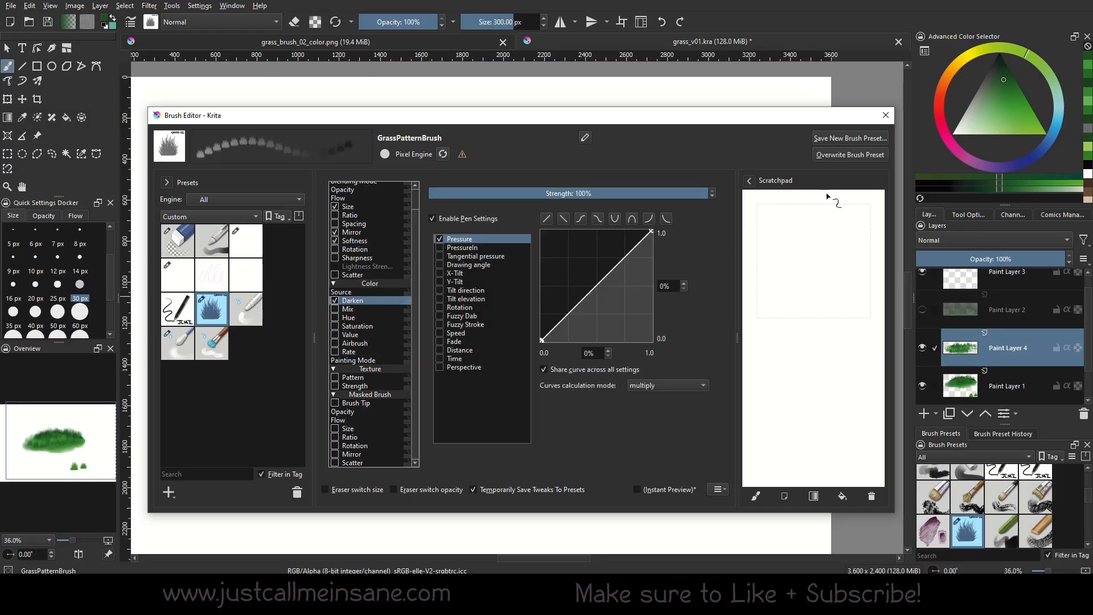
pyautogui.moveTo(828, 196)
pyautogui.mouseDown()
pyautogui.moveTo(805, 265)
pyautogui.moveTo(841, 312)
pyautogui.mouseUp()
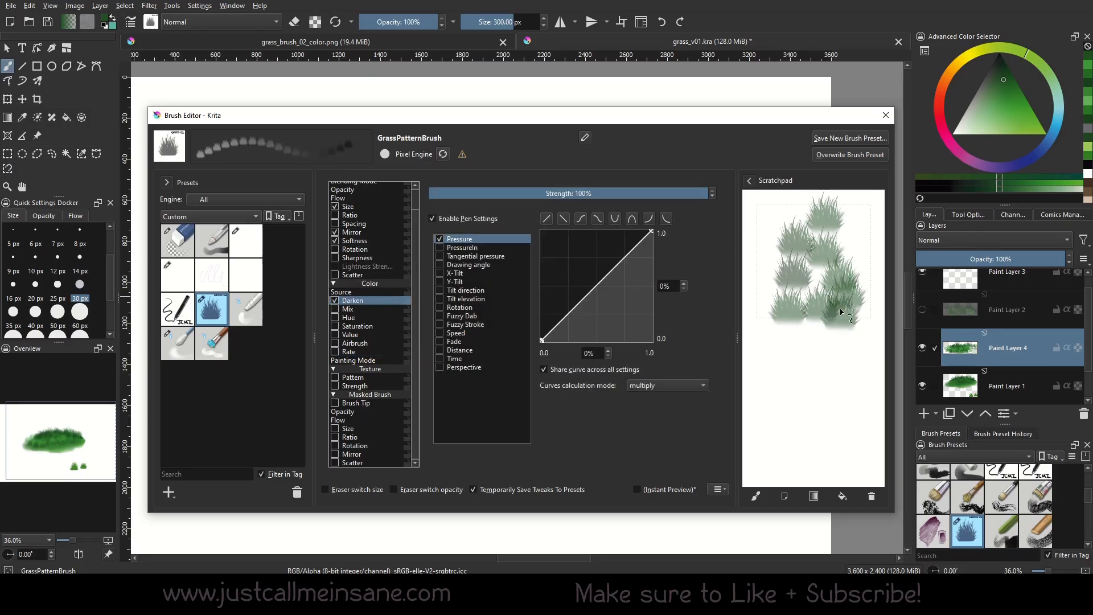
pyautogui.click(335, 300)
# Enable the Hue option and try it with a grass stroke in a cleared scratchpad, clearing it again after the test
pyautogui.click(335, 318)
pyautogui.click(881, 497)
pyautogui.moveTo(770, 258)
pyautogui.mouseDown()
pyautogui.moveTo(824, 275)
pyautogui.moveTo(850, 246)
pyautogui.mouseUp()
pyautogui.click(872, 497)
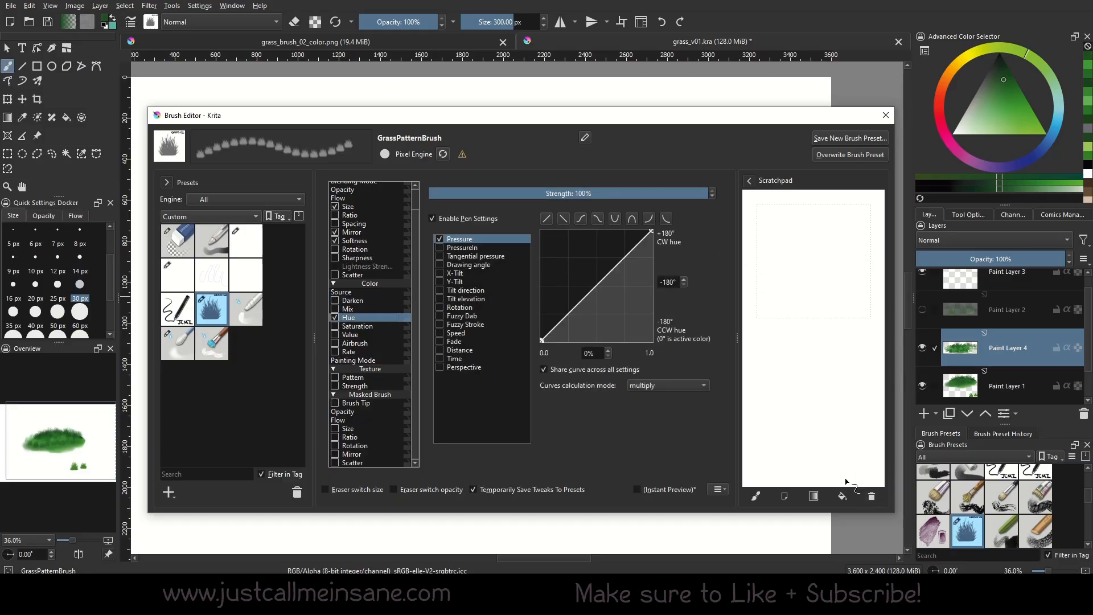
# Enable the Saturation and Value options together for the grass brush, with Hue disabled
pyautogui.click(334, 325)
pyautogui.click(338, 316)
pyautogui.click(337, 311)
pyautogui.click(336, 317)
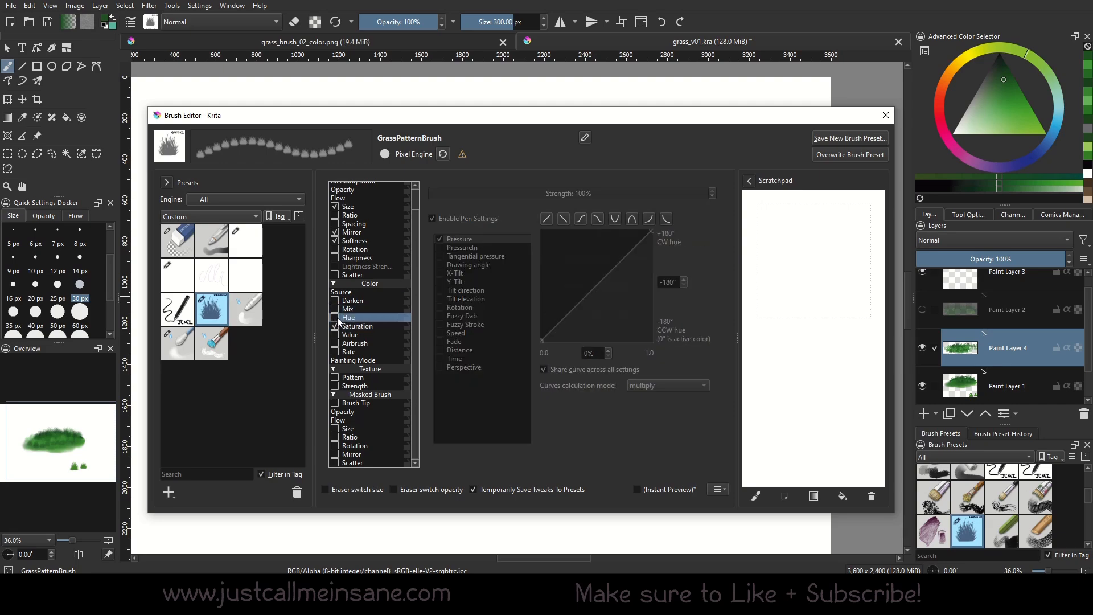
pyautogui.click(335, 335)
# Test the combined Saturation and Value options with overlapping grass strokes in the scratchpad, and clear it
pyautogui.moveTo(758, 268)
pyautogui.mouseDown()
pyautogui.moveTo(867, 293)
pyautogui.moveTo(809, 261)
pyautogui.moveTo(797, 307)
pyautogui.moveTo(843, 267)
pyautogui.moveTo(844, 310)
pyautogui.moveTo(768, 297)
pyautogui.moveTo(820, 273)
pyautogui.moveTo(860, 296)
pyautogui.moveTo(780, 319)
pyautogui.moveTo(873, 307)
pyautogui.mouseUp()
pyautogui.moveTo(800, 243)
pyautogui.mouseDown()
pyautogui.moveTo(774, 274)
pyautogui.moveTo(846, 254)
pyautogui.moveTo(814, 308)
pyautogui.moveTo(816, 272)
pyautogui.mouseUp()
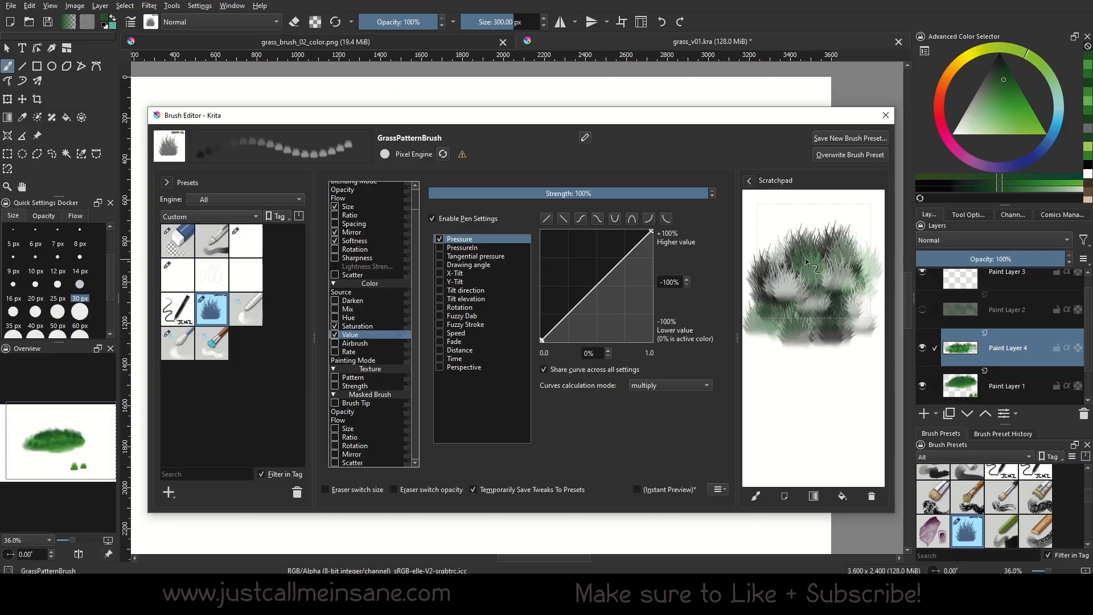
pyautogui.moveTo(810, 302)
pyautogui.mouseDown()
pyautogui.moveTo(823, 292)
pyautogui.moveTo(831, 300)
pyautogui.mouseUp()
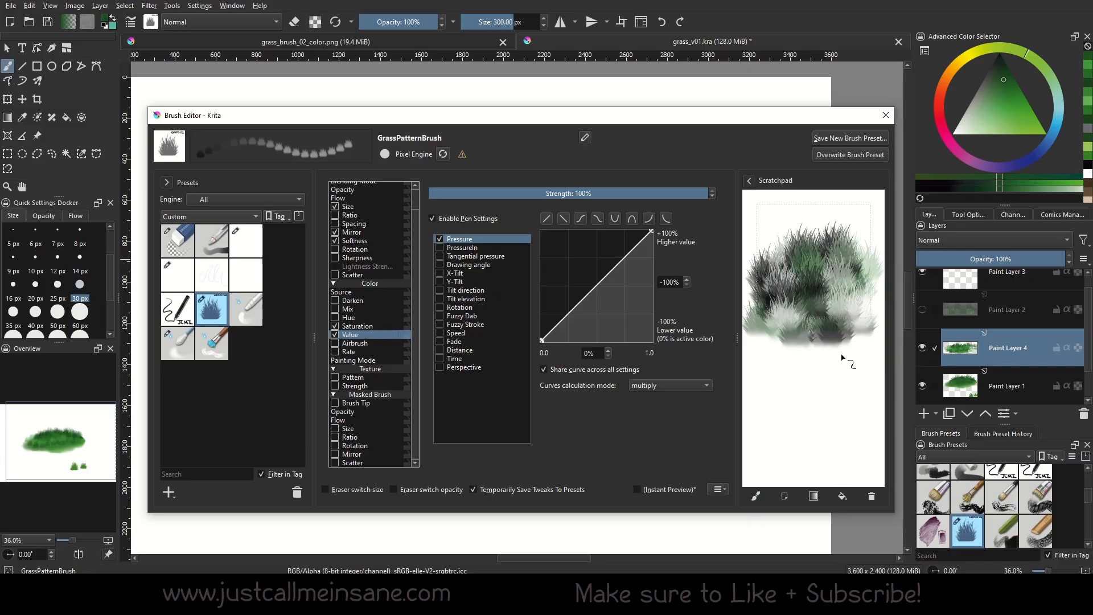
pyautogui.click(871, 496)
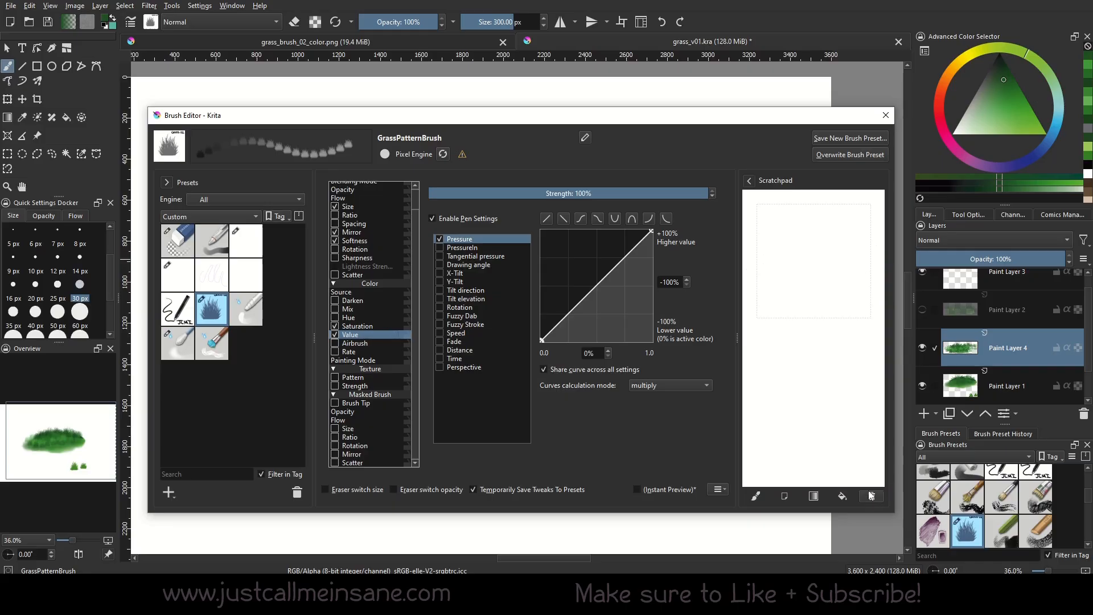
# Close the Brush Editor and paint dark grass tufts across the middle and left side of the grass patch on Paint Layer 4
pyautogui.click(891, 115)
pyautogui.moveTo(575, 332)
pyautogui.mouseDown()
pyautogui.moveTo(605, 340)
pyautogui.moveTo(631, 326)
pyautogui.moveTo(627, 316)
pyautogui.mouseUp()
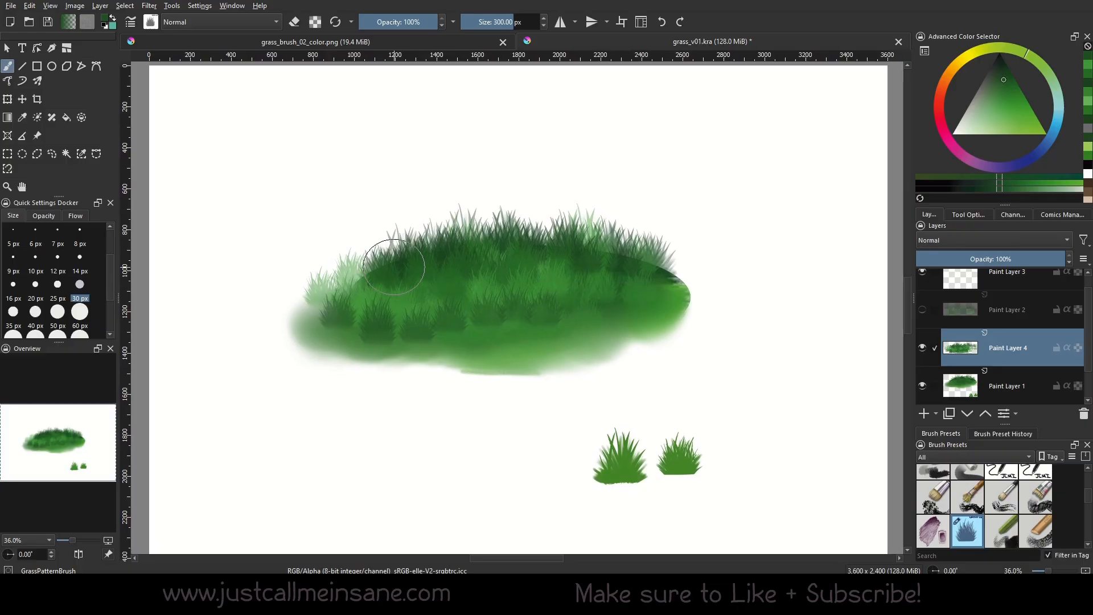
pyautogui.click(410, 296)
pyautogui.click(444, 299)
pyautogui.click(477, 319)
pyautogui.click(522, 317)
pyautogui.click(463, 295)
pyautogui.click(501, 291)
pyautogui.click(508, 301)
pyautogui.click(547, 294)
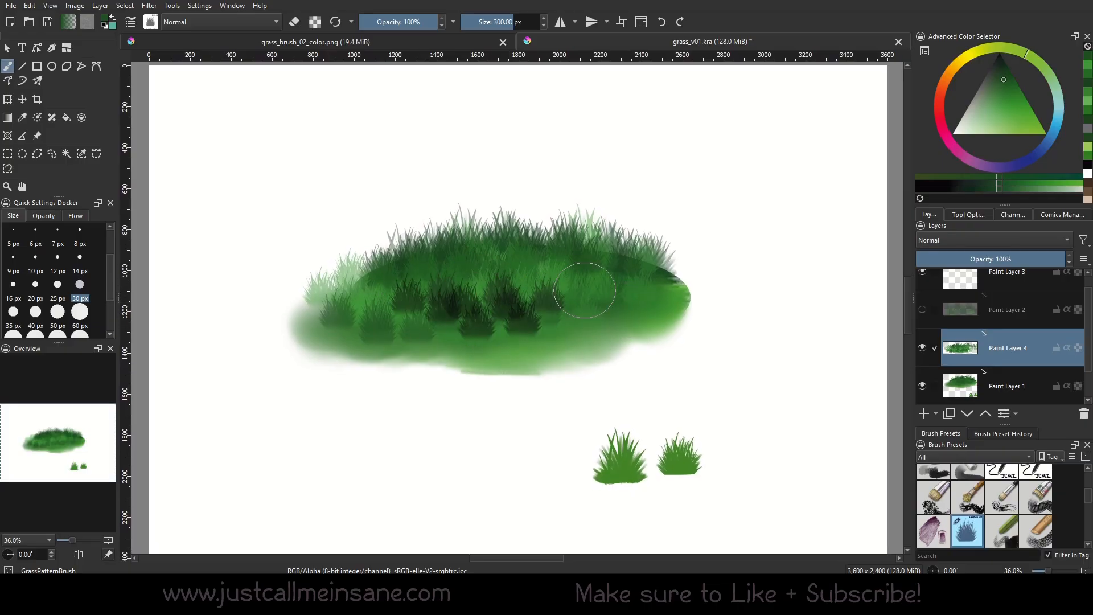
pyautogui.click(585, 291)
pyautogui.click(402, 273)
pyautogui.click(381, 281)
pyautogui.click(359, 279)
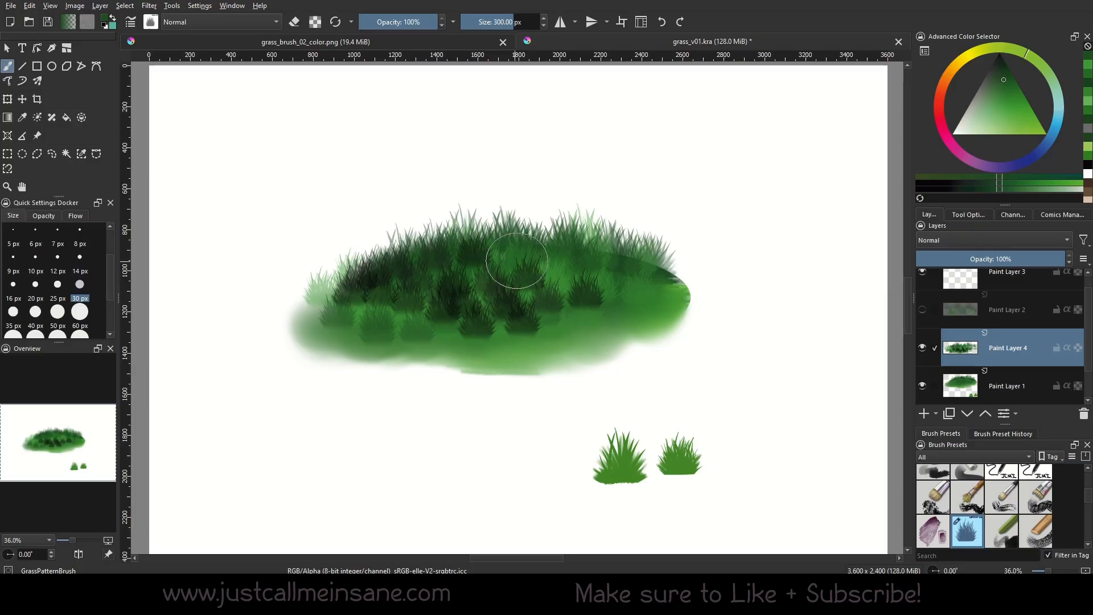
pyautogui.rightClick(595, 301)
pyautogui.click(786, 234)
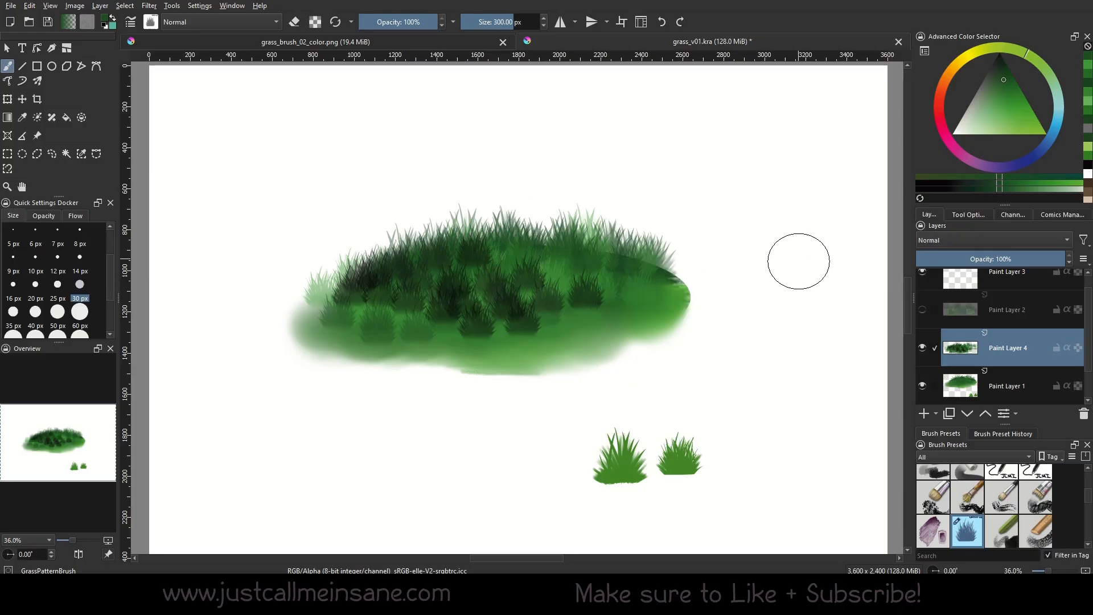
# Examine the grass tip artwork in grass_brush_02_color.png and return to the grass_v01.kra painting
pyautogui.click(414, 44)
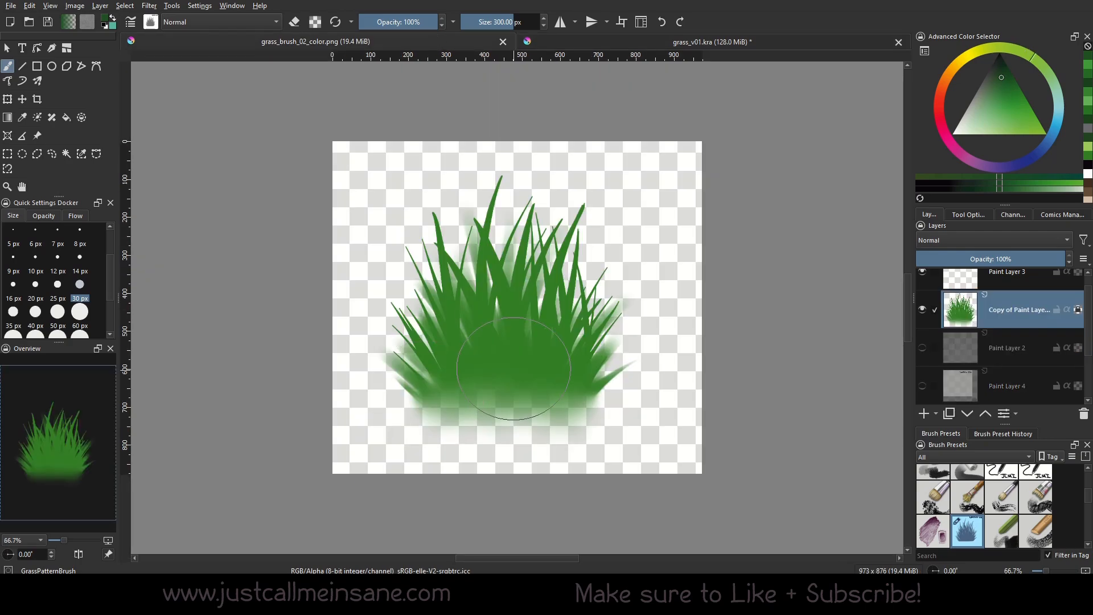
pyautogui.click(672, 45)
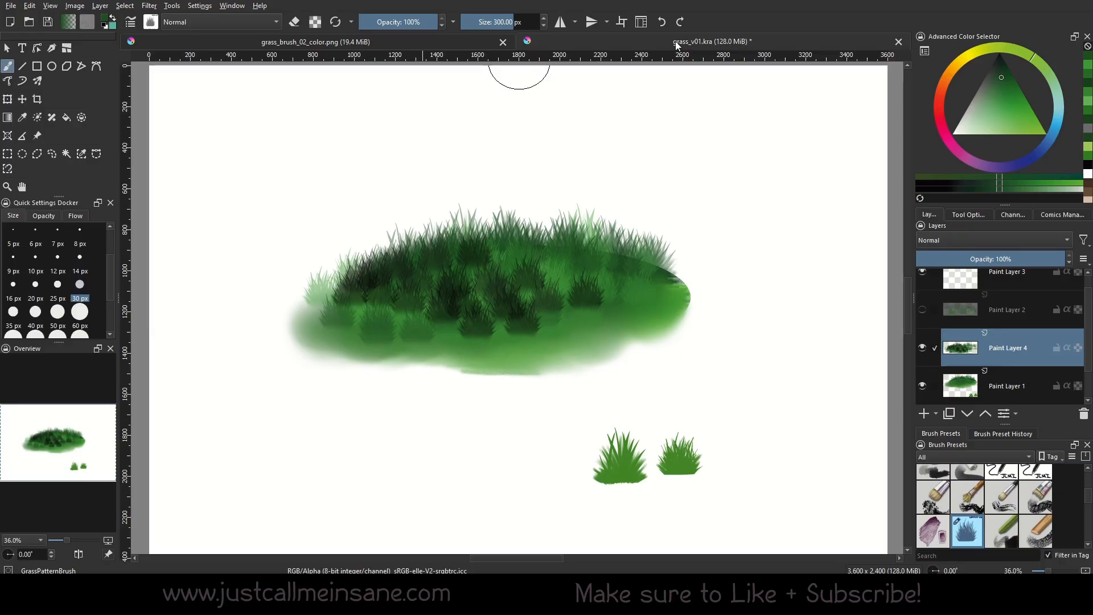
# Disable the Value and Saturation options of the grass brush in the Brush Editor and close it
pyautogui.click(130, 22)
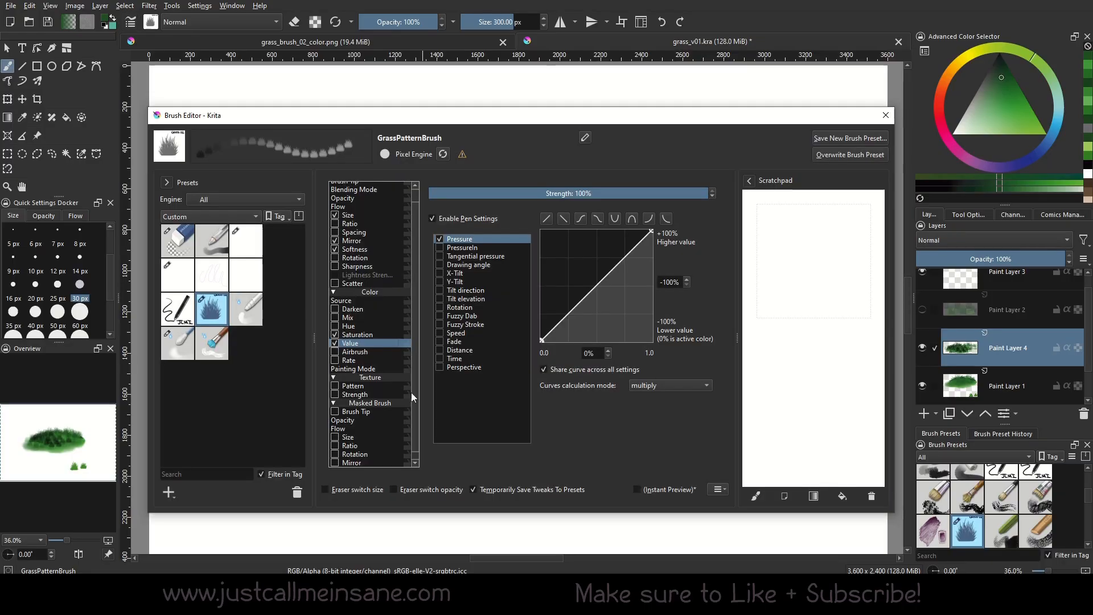
pyautogui.click(336, 343)
pyautogui.click(335, 334)
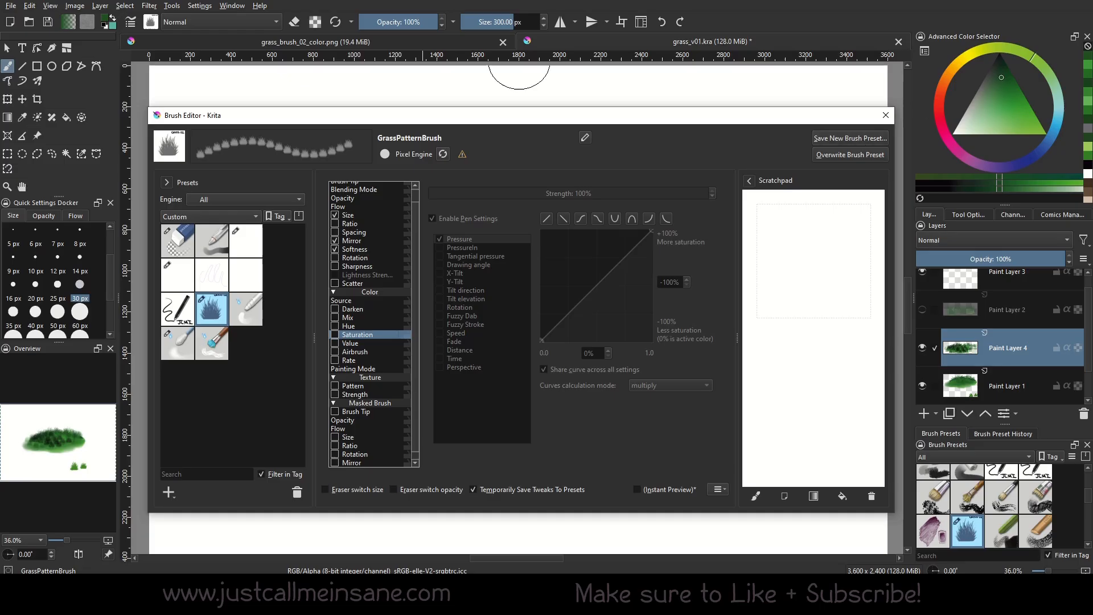
pyautogui.click(886, 115)
# Paint rows of dark green grass across the middle and lower part of the patch on Paint Layer 4
pyautogui.moveTo(493, 290)
pyautogui.mouseDown()
pyautogui.moveTo(471, 305)
pyautogui.moveTo(560, 301)
pyautogui.moveTo(520, 303)
pyautogui.moveTo(516, 330)
pyautogui.moveTo(720, 283)
pyautogui.mouseUp()
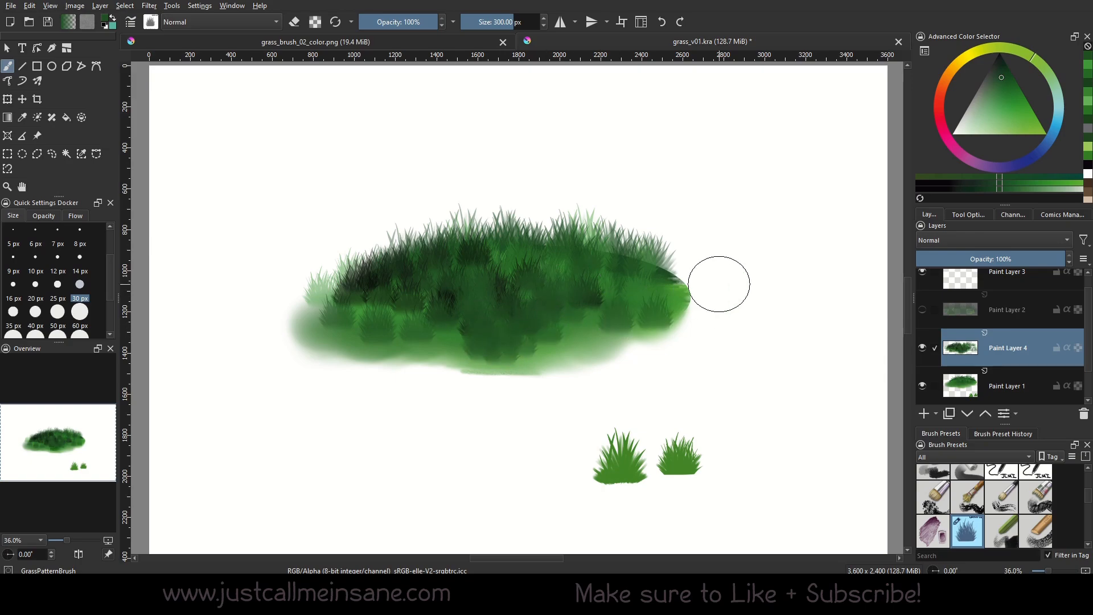
pyautogui.moveTo(493, 320); pyautogui.dragTo(364, 296)
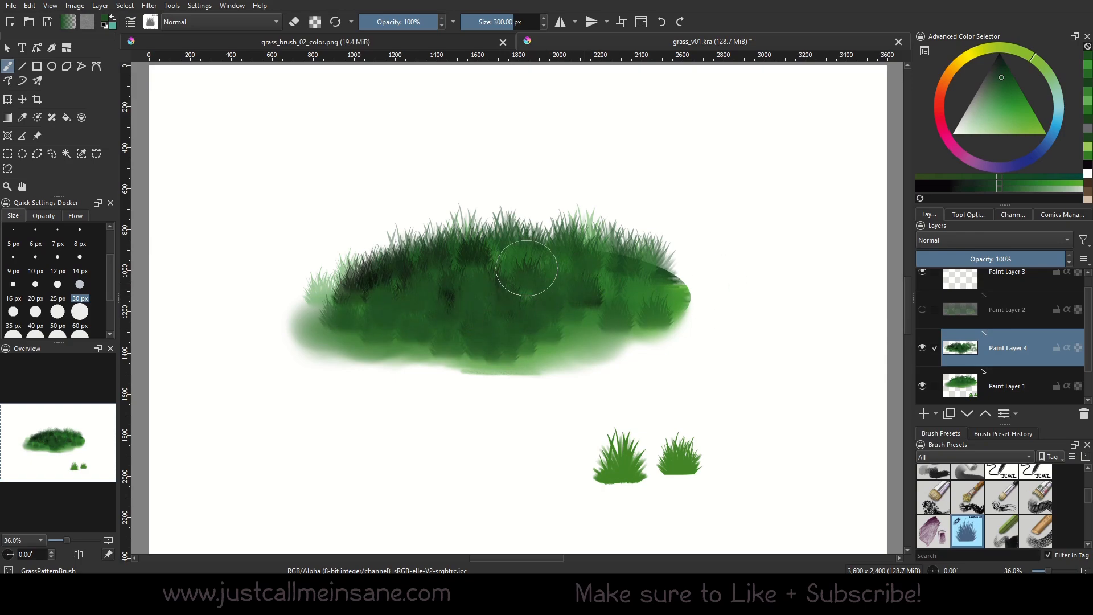
pyautogui.moveTo(527, 268)
pyautogui.mouseDown()
pyautogui.moveTo(581, 312)
pyautogui.moveTo(577, 325)
pyautogui.moveTo(545, 298)
pyautogui.moveTo(524, 361)
pyautogui.mouseUp()
# Choose a light, muted green as the painting colour
pyautogui.click(991, 117)
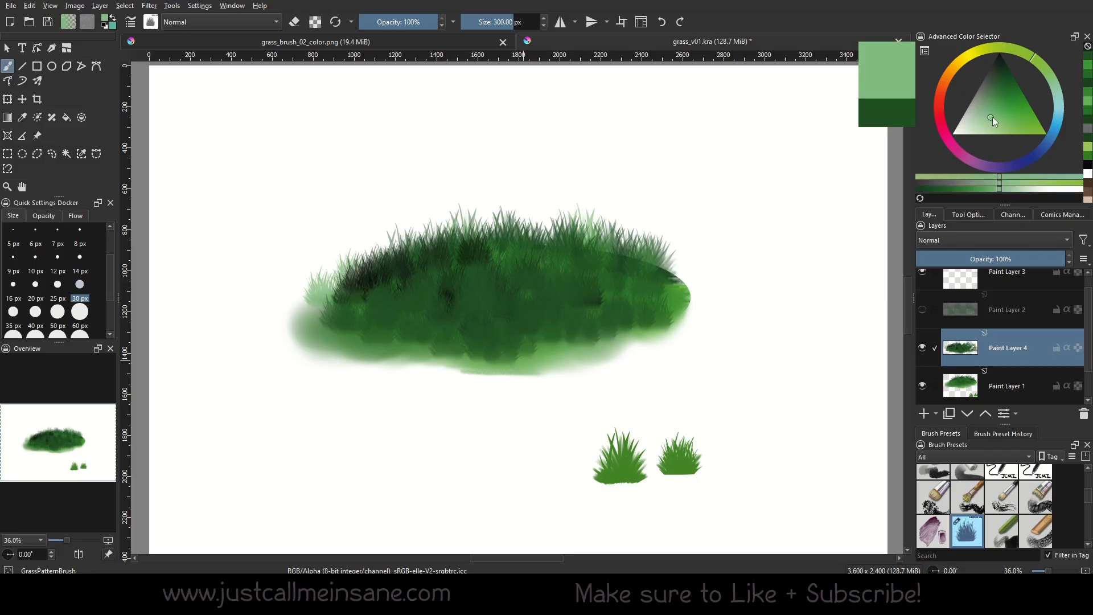